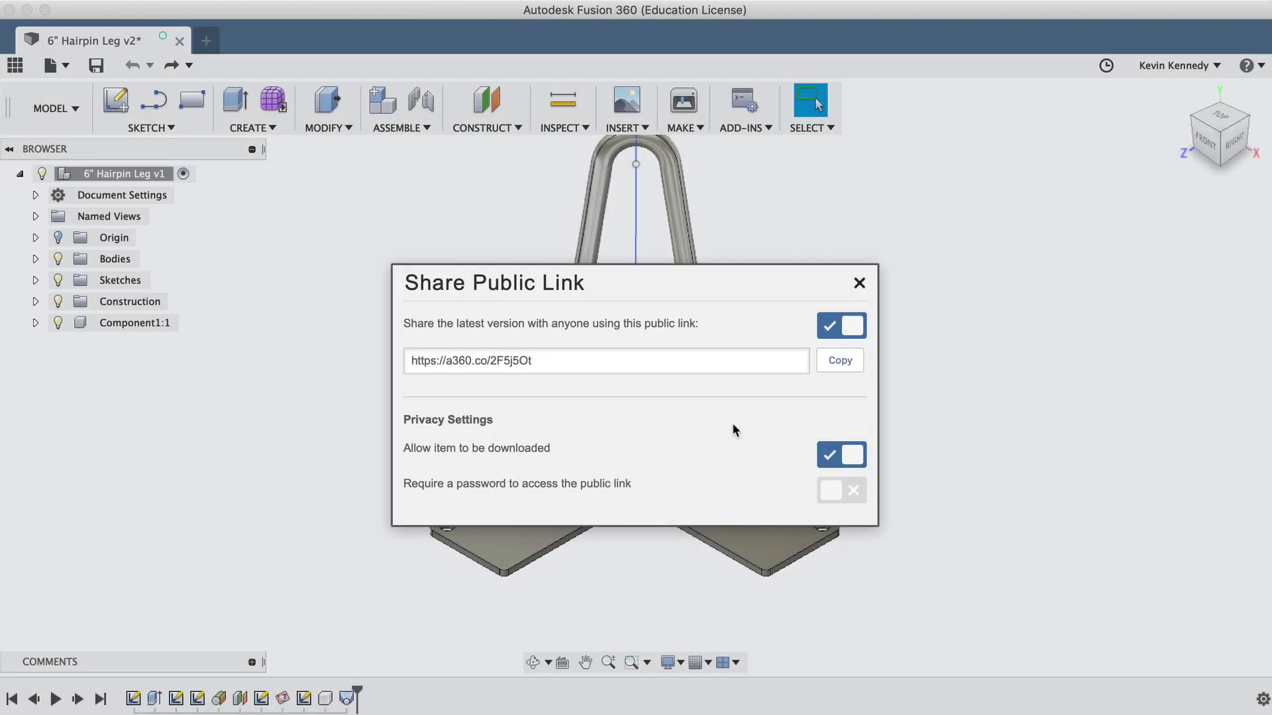
Step: Switch public link sharing of the latest version off and then back on
click(850, 327)
click(829, 329)
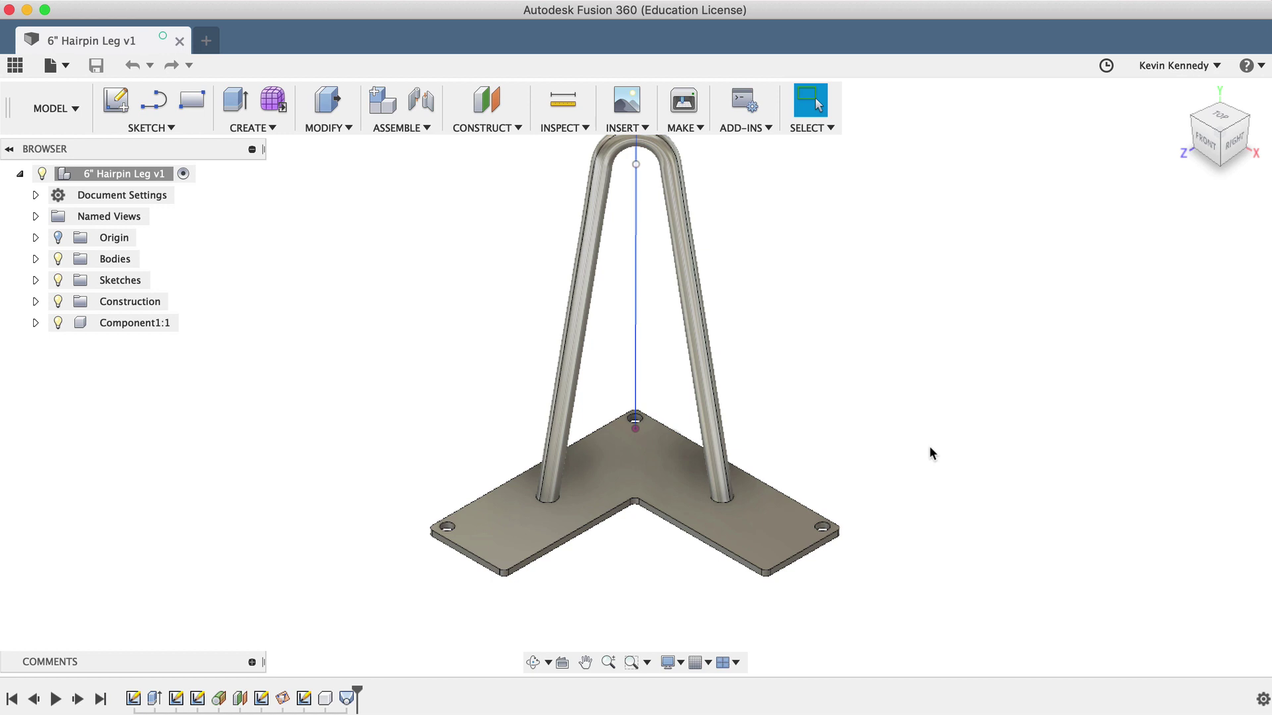
Step: Enable the hairpin leg's public link and select its a360.co URL for copying
click(64, 66)
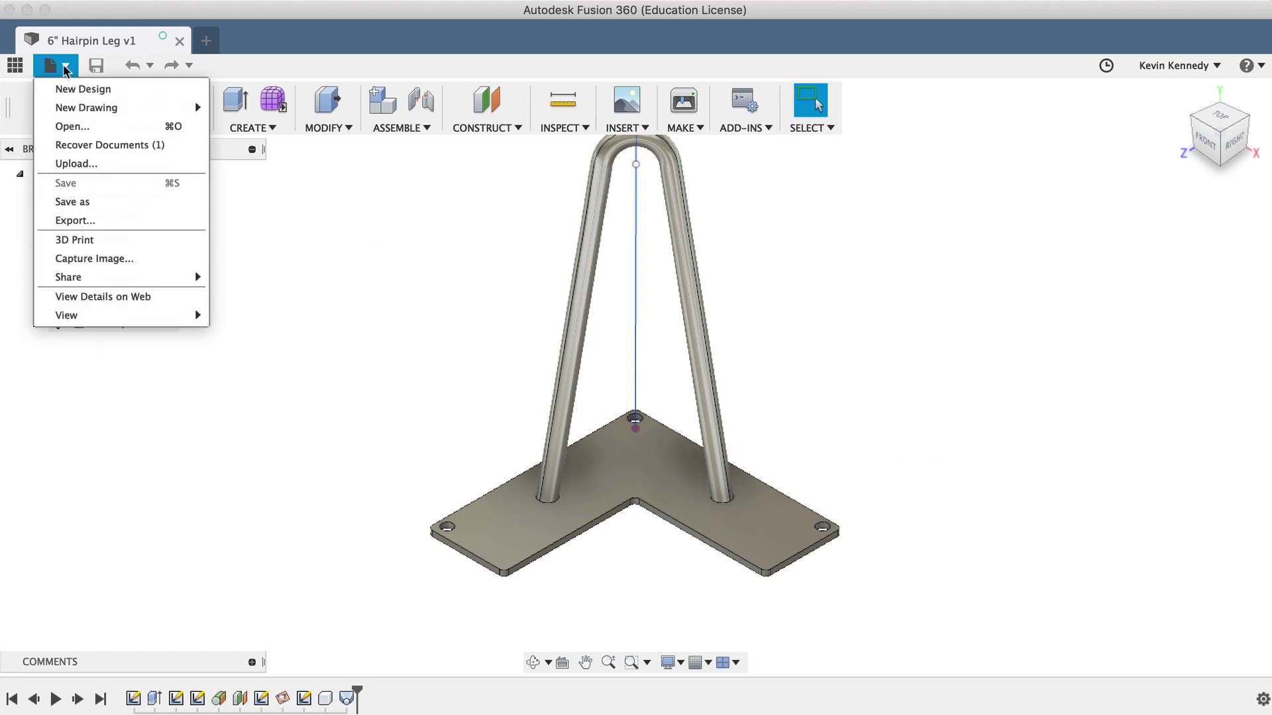
mouse_move(92, 276)
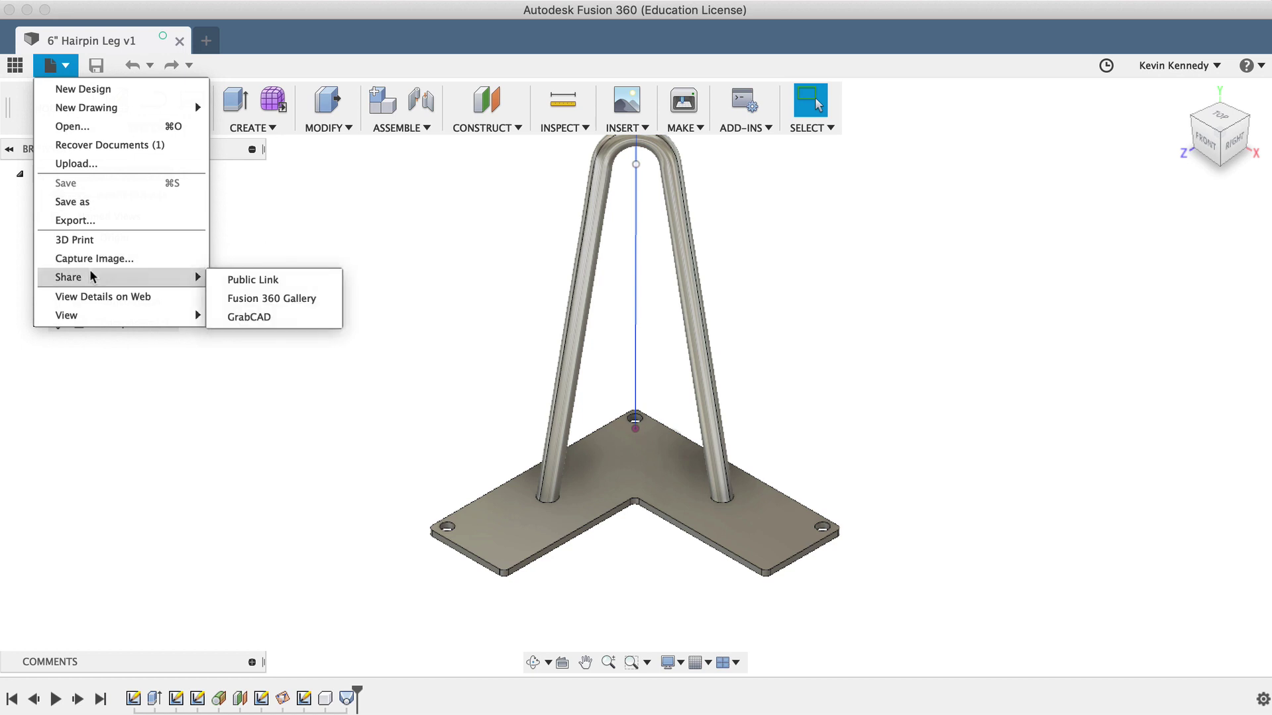
click(314, 285)
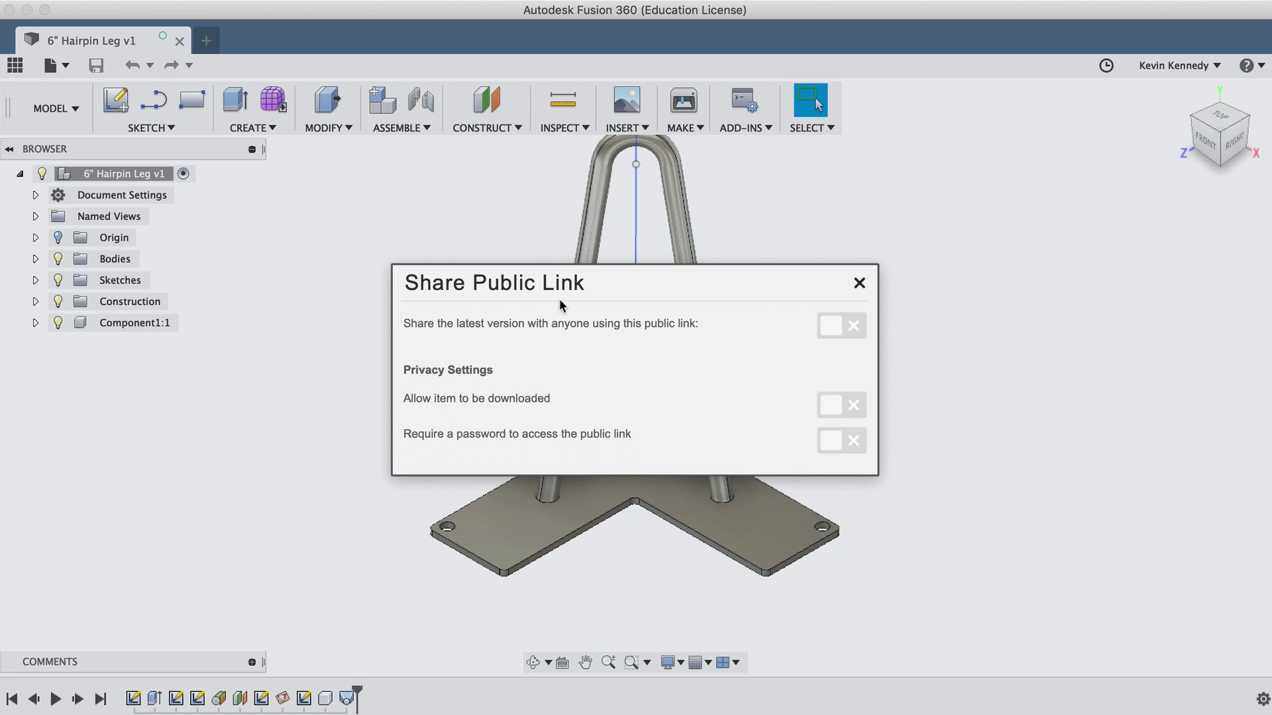
click(822, 328)
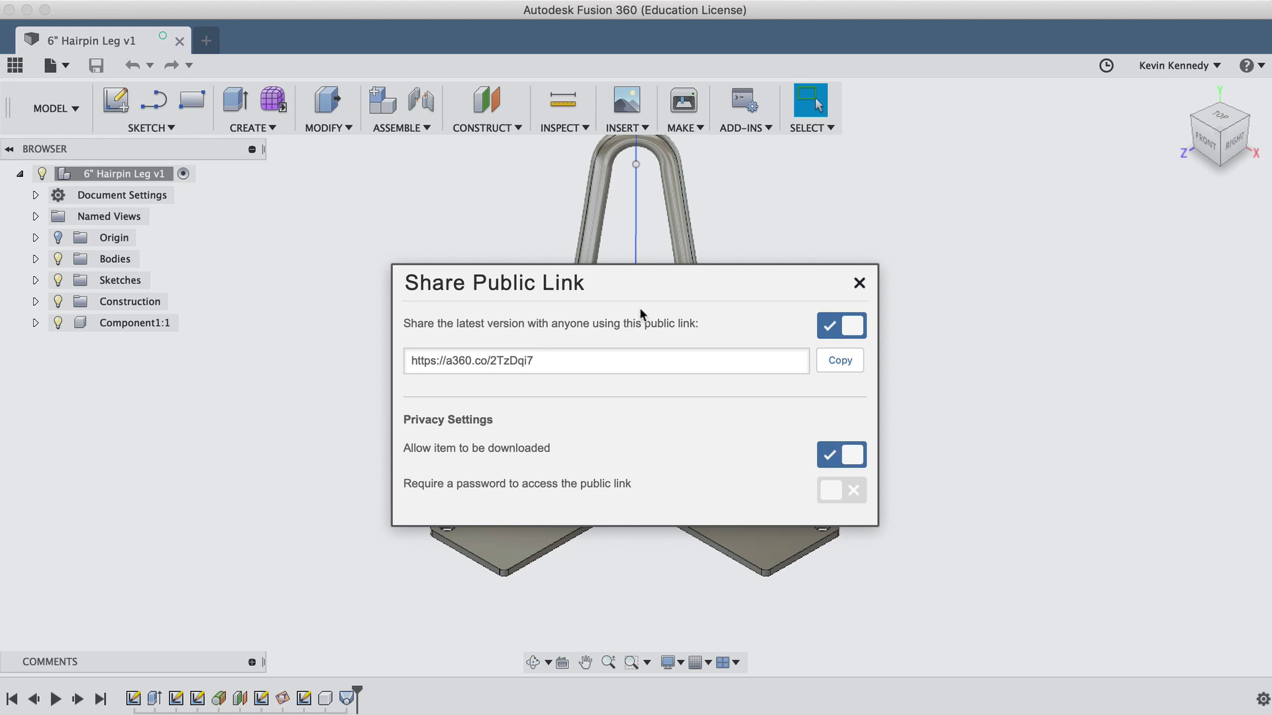
click(506, 359)
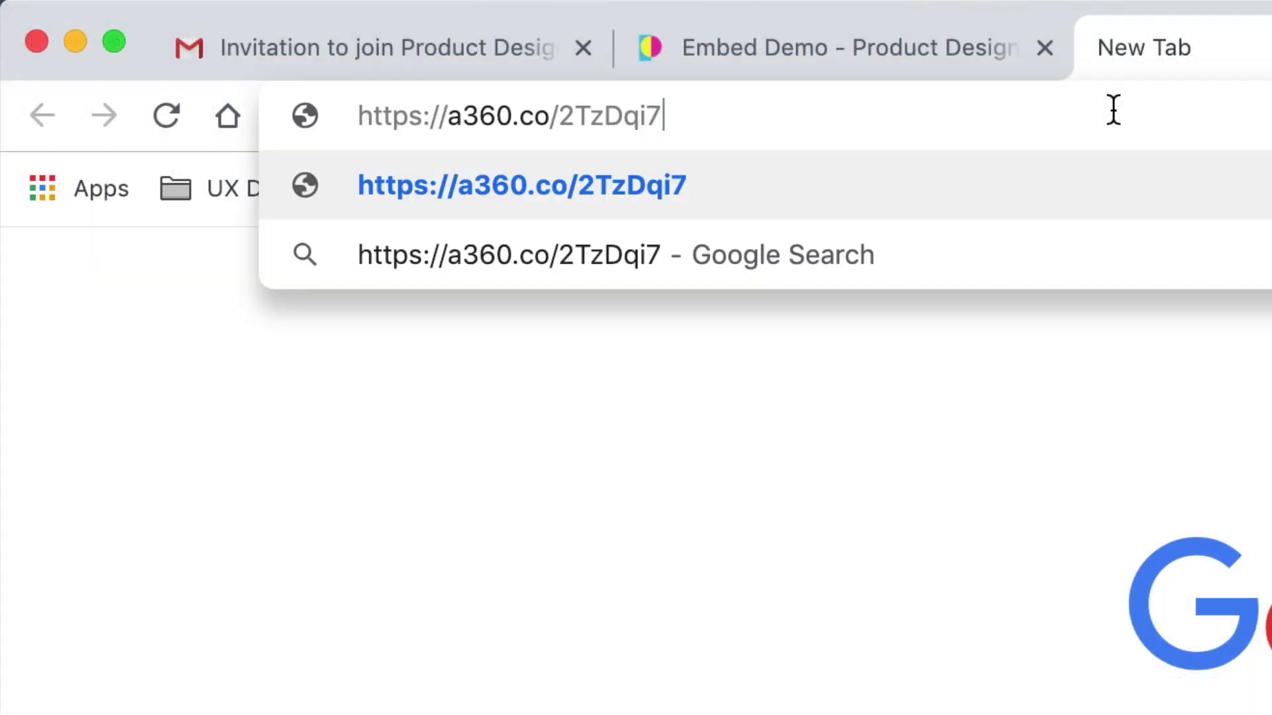
Step: Load the shared link, cancel the Fusion 360 Archive download, and disallow downloading
key(Return)
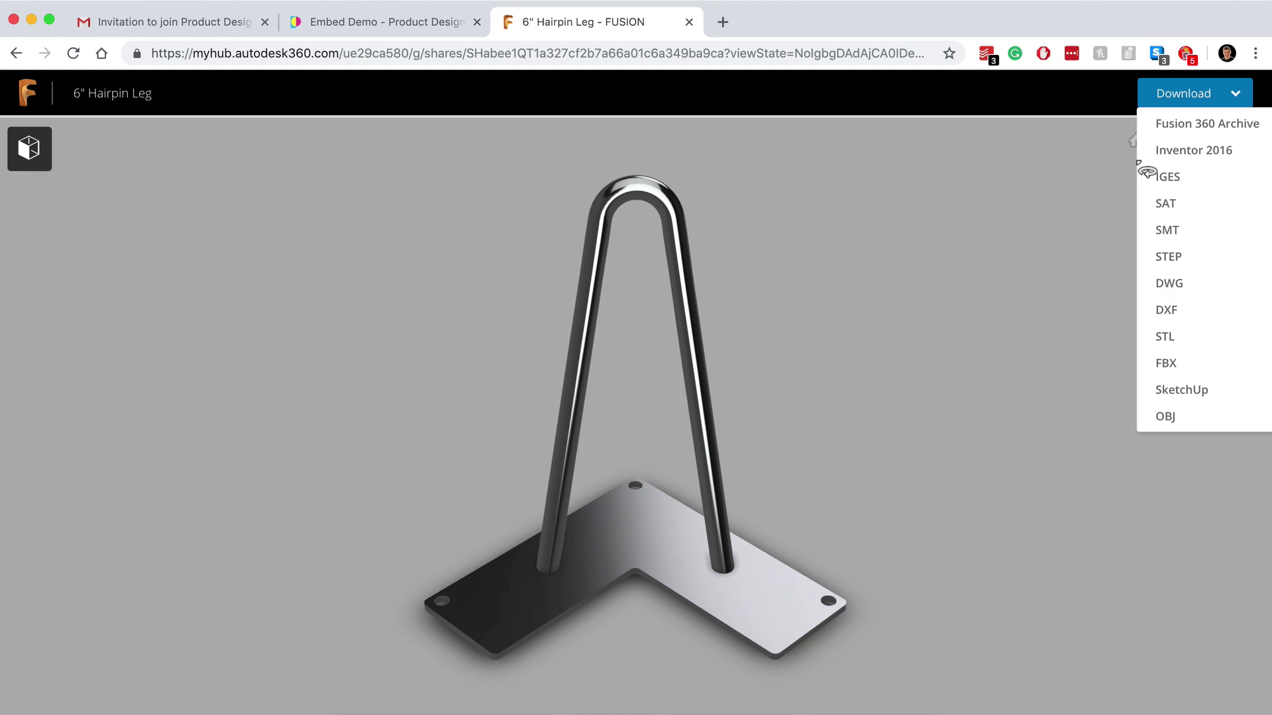
click(1165, 134)
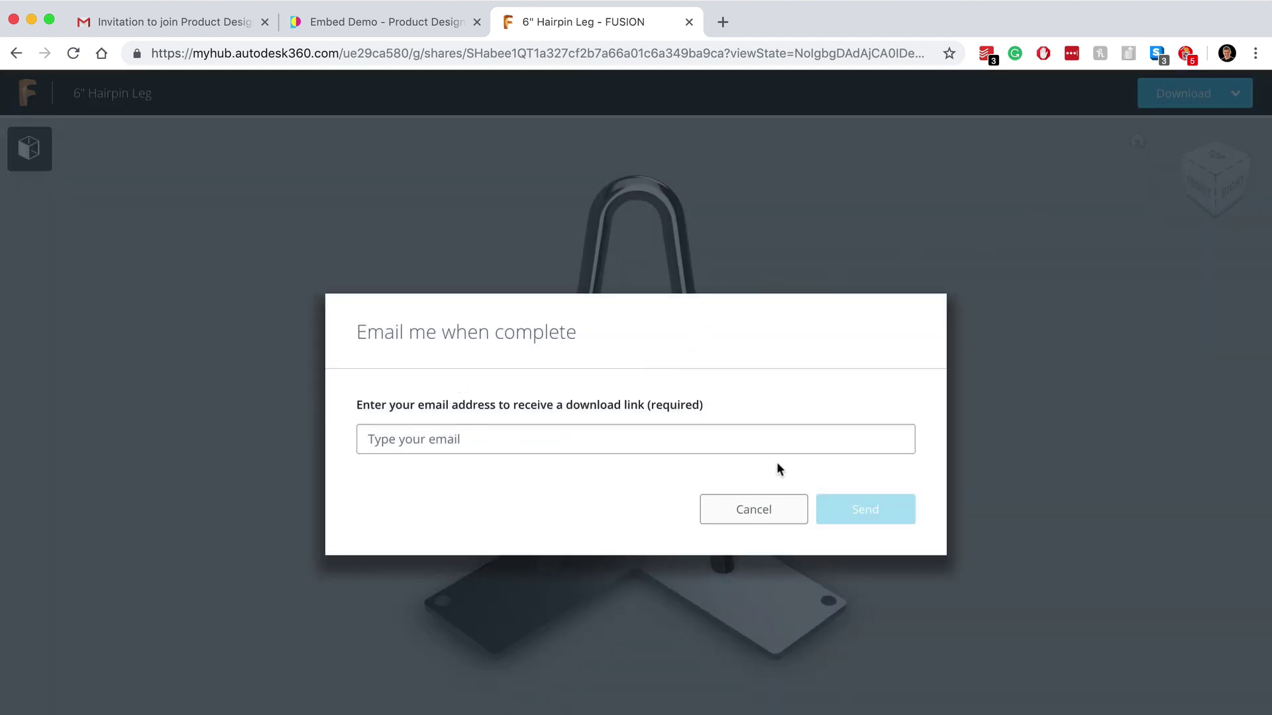
click(299, 124)
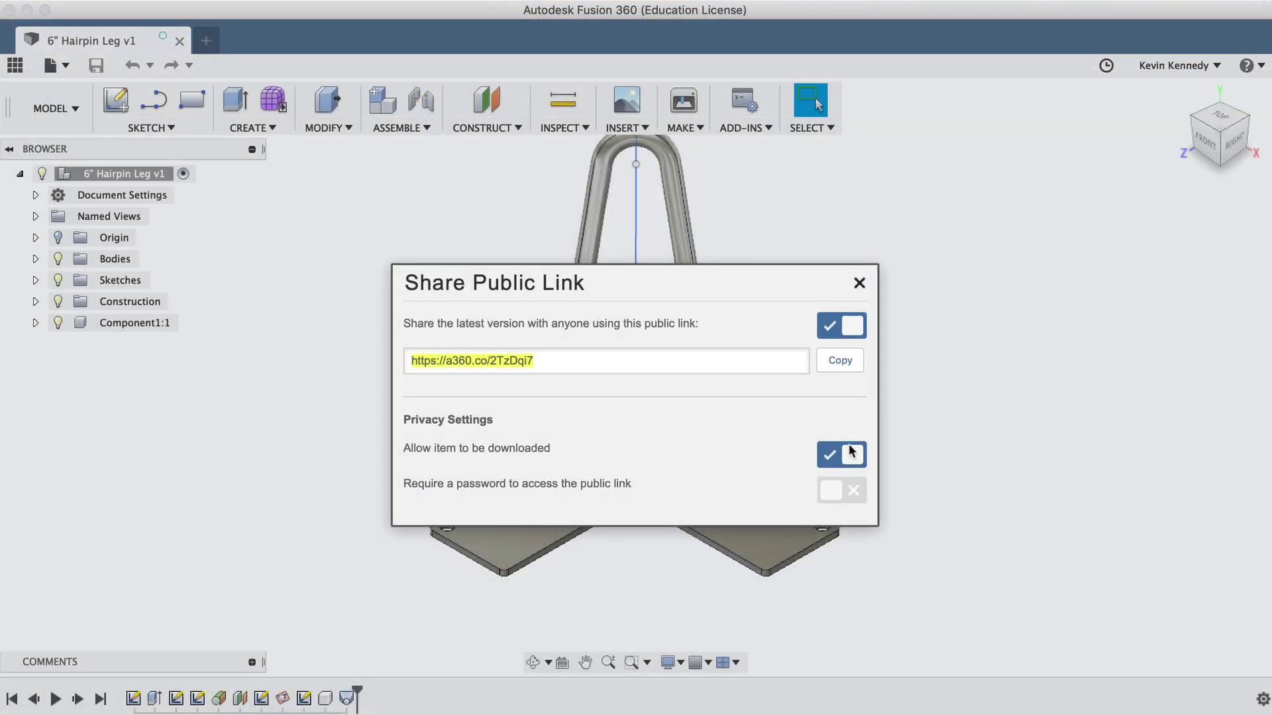
click(847, 457)
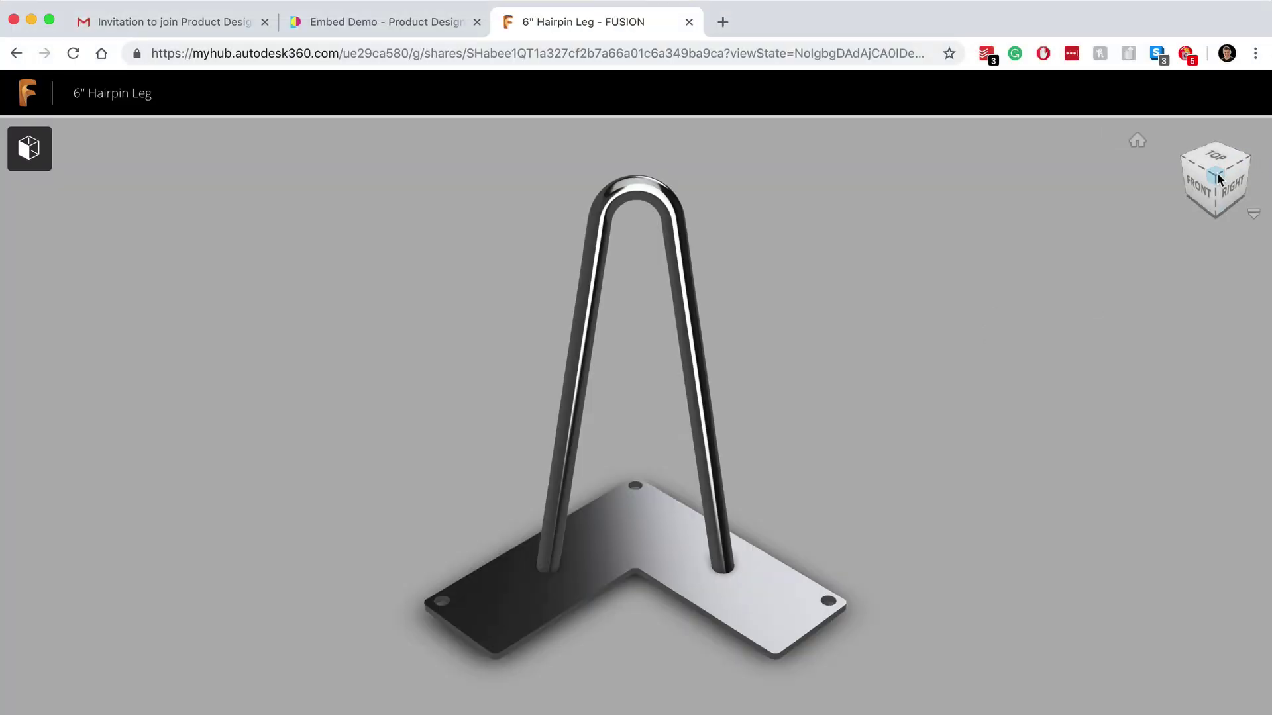
Step: Orbit the shared leg in the viewer, then reset it to the Home corner view
mouse_move(1217, 177)
mouse_down()
mouse_move(1051, 137)
mouse_move(914, 170)
mouse_move(1212, 176)
mouse_up()
click(1216, 174)
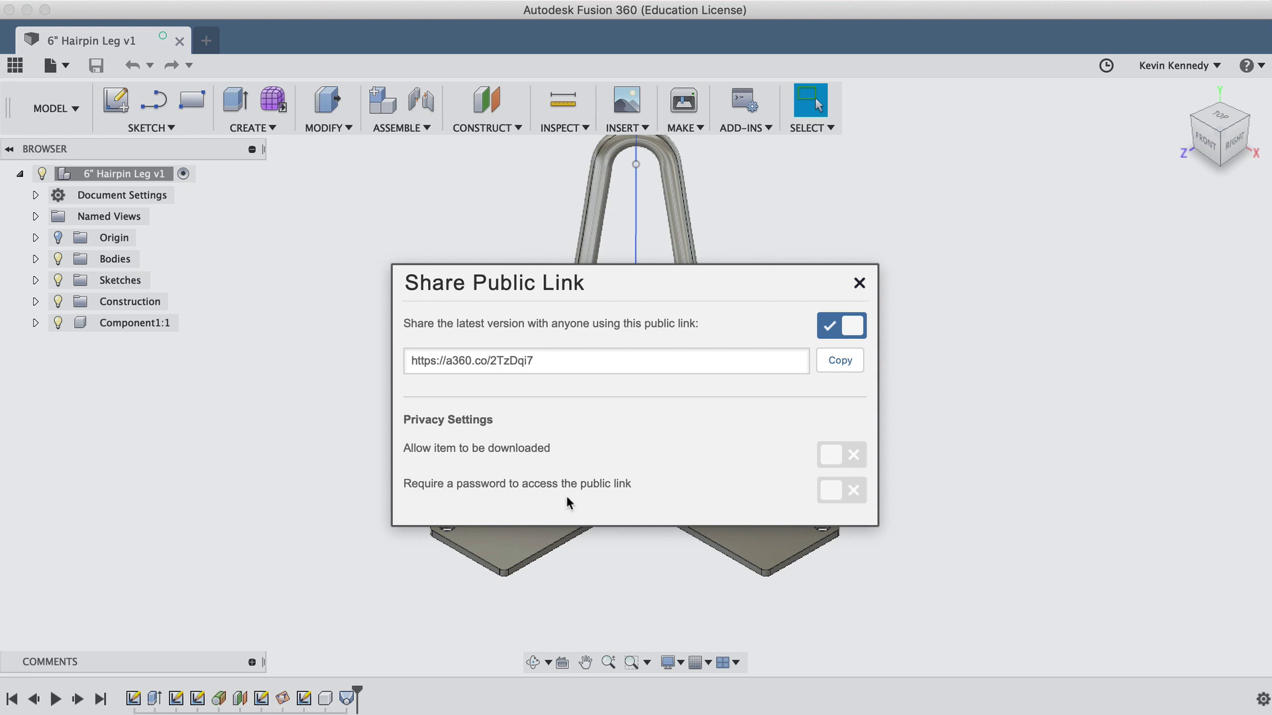
Step: Require a password on the public link, then remove that requirement and close the dialog
click(828, 490)
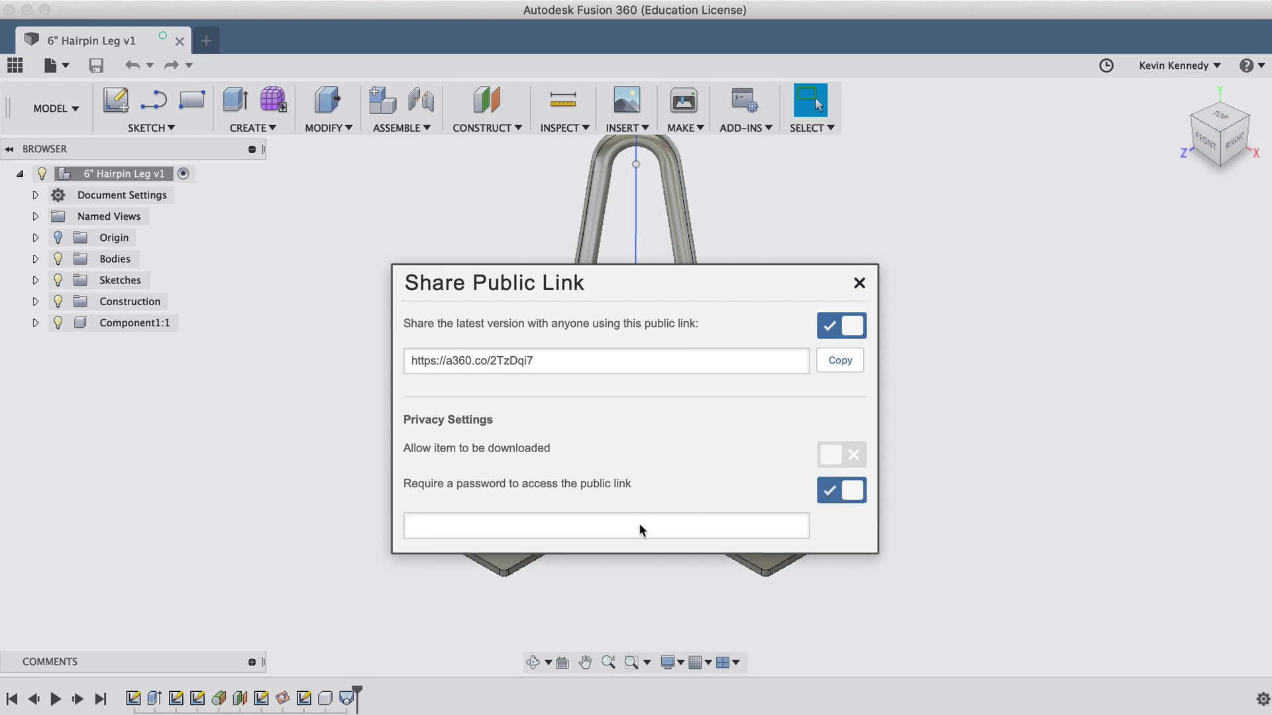
text(password1234)
click(854, 489)
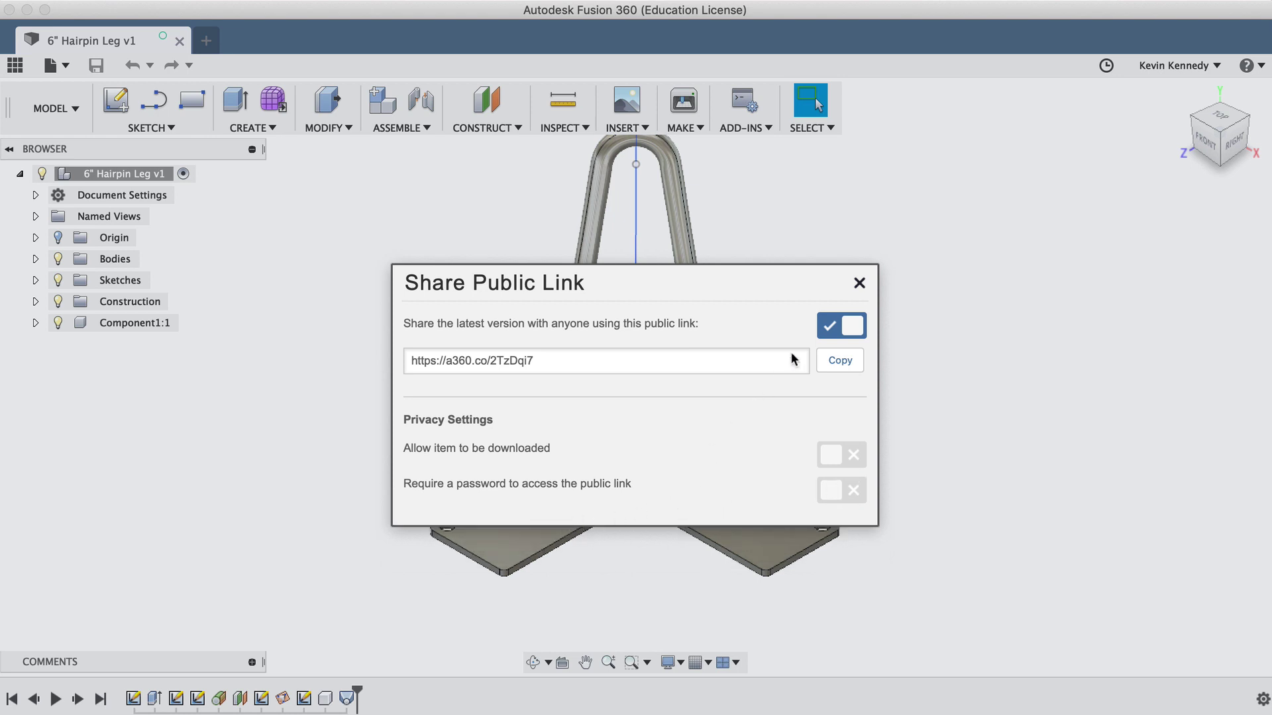
click(859, 284)
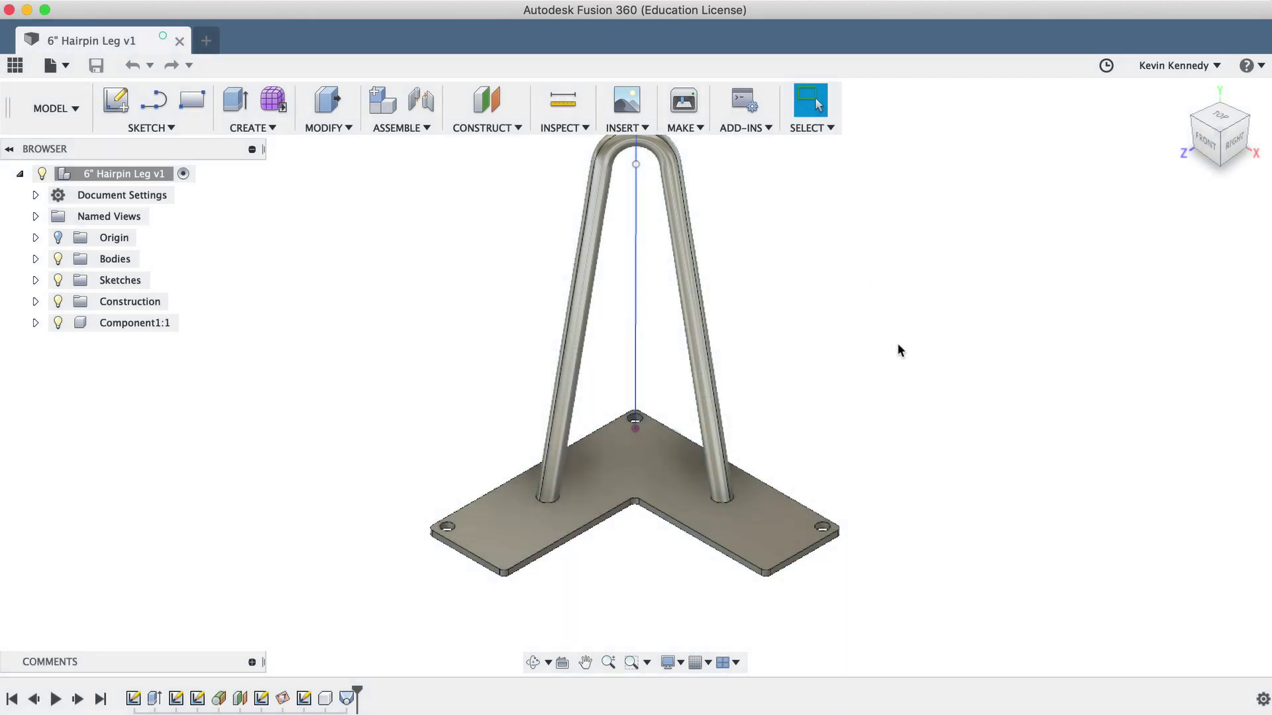
Step: Change the Stainless Steel - Polished appearance colour to red
key(a)
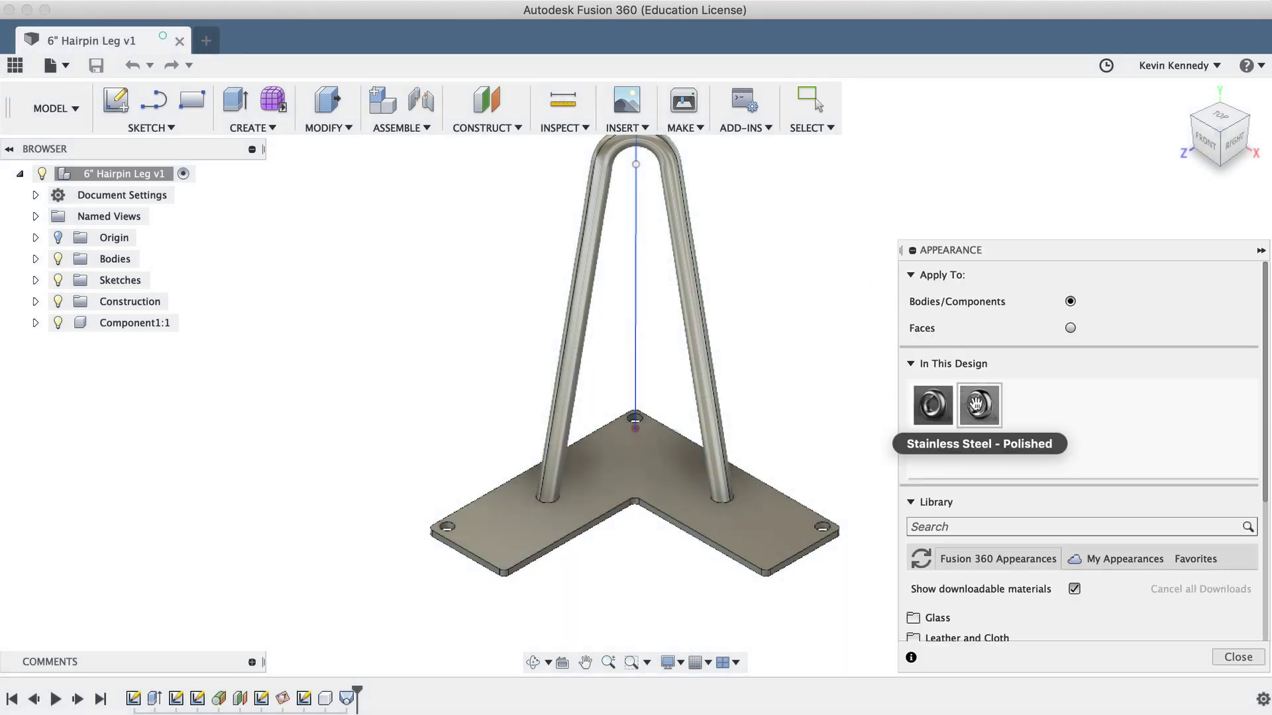
double_click(976, 403)
click(740, 358)
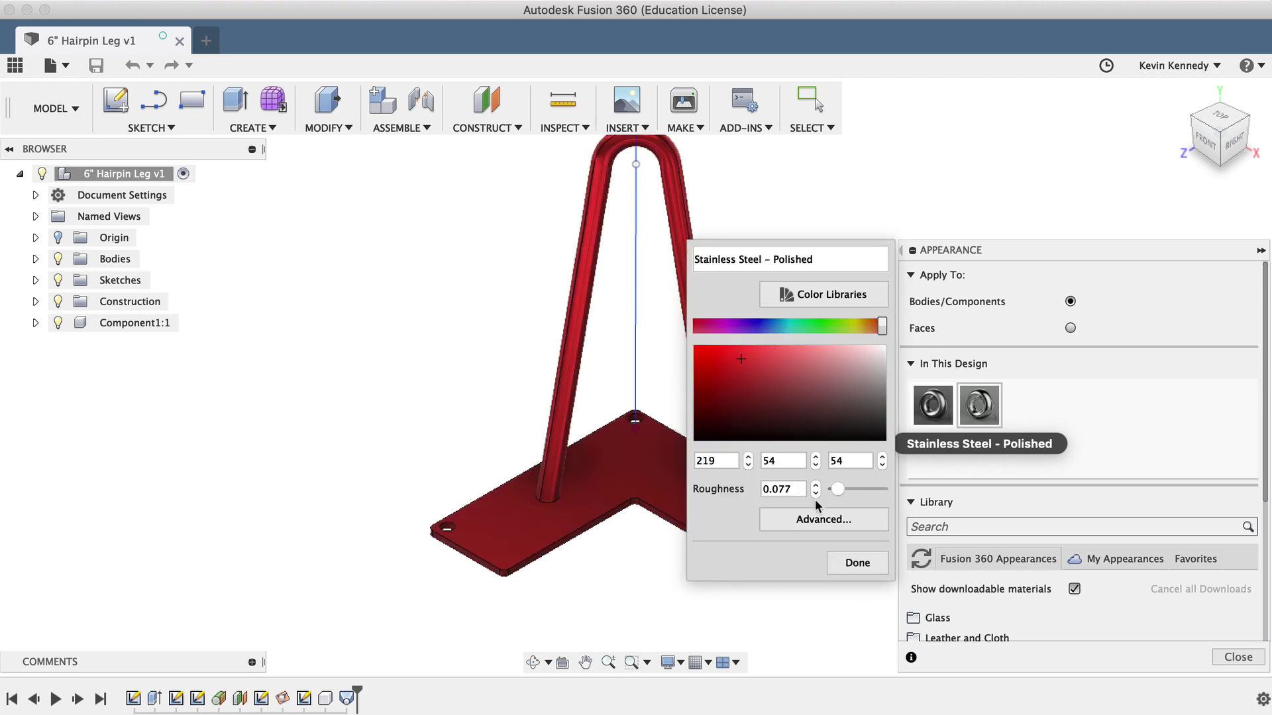
click(857, 563)
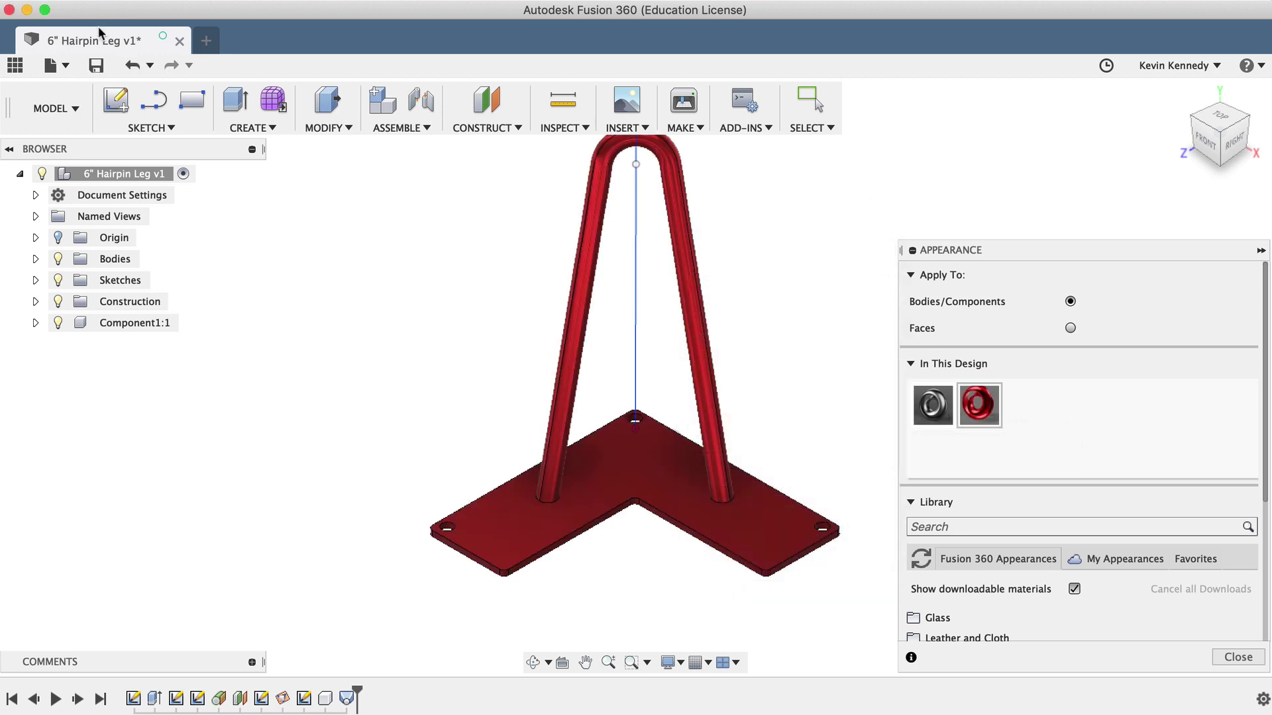
Step: Save version v2 with the description 'Red' and reload the shared browser view
click(97, 64)
triple_click(632, 335)
text(Red)
key(Return)
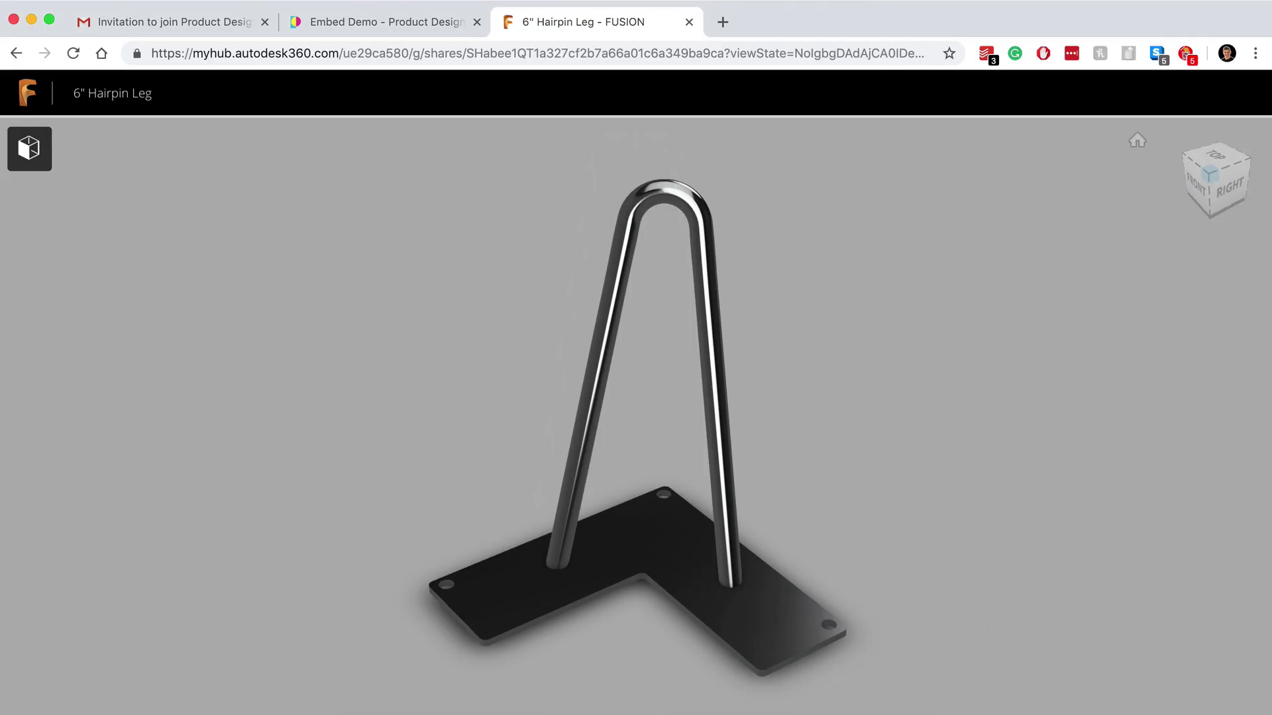
key(super+r)
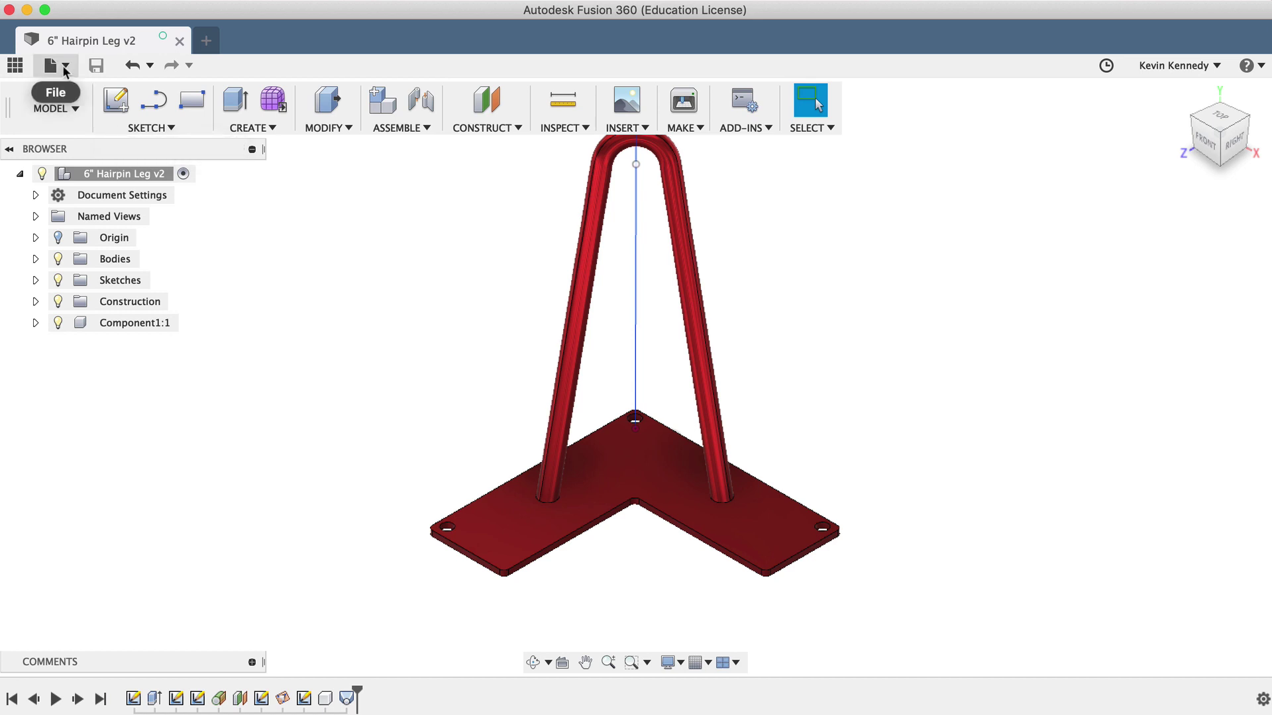
click(63, 65)
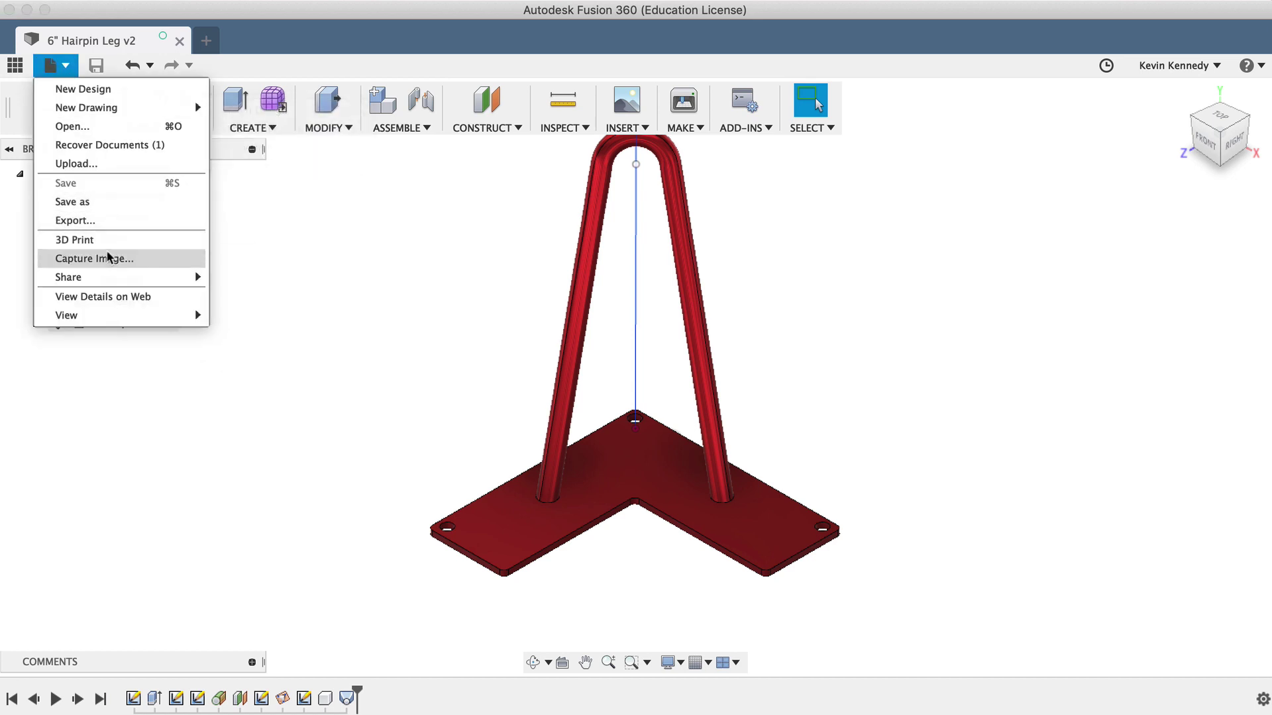
mouse_move(113, 273)
click(252, 274)
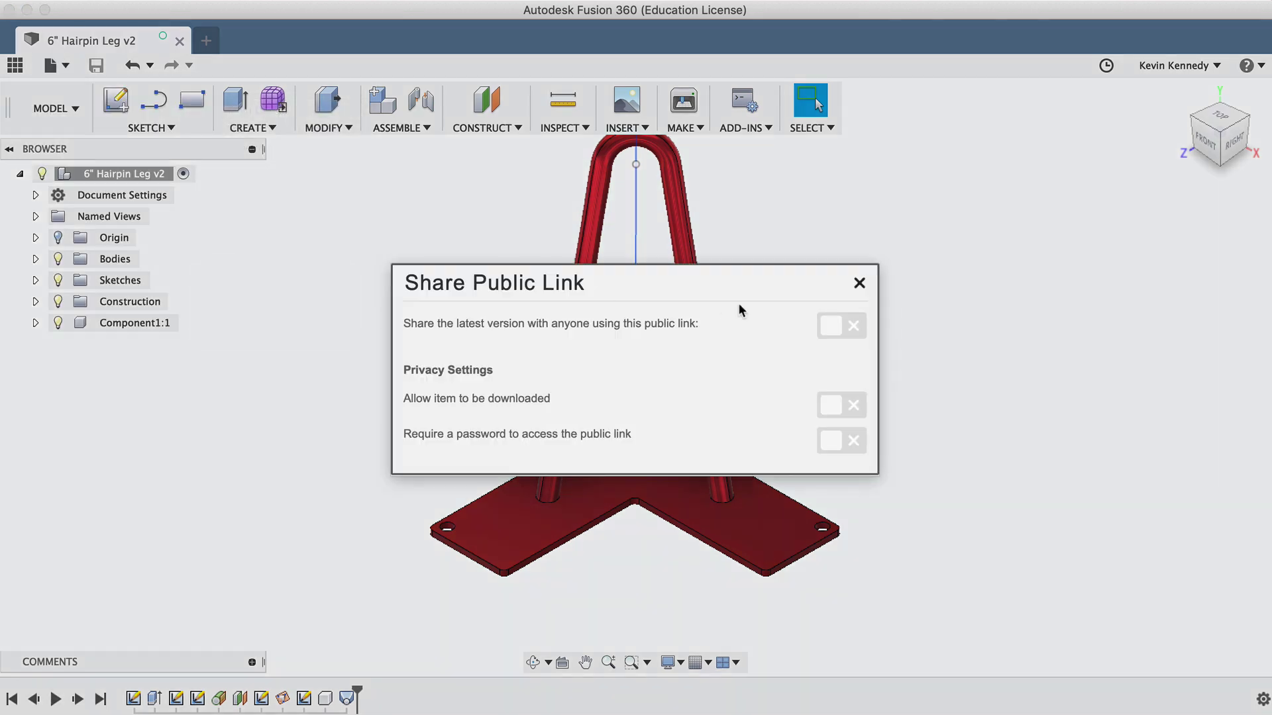
click(844, 326)
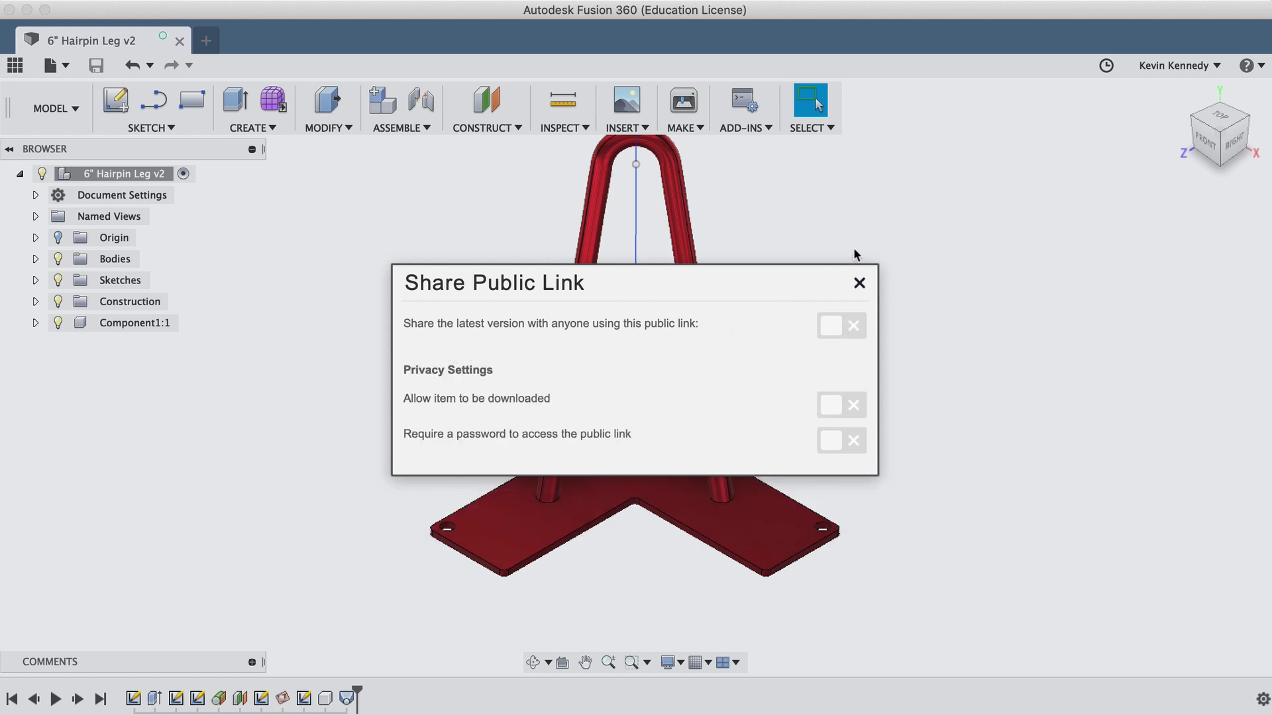
Step: Show the data panel, then open and close the 6" Hairpin Leg's public link settings
click(860, 285)
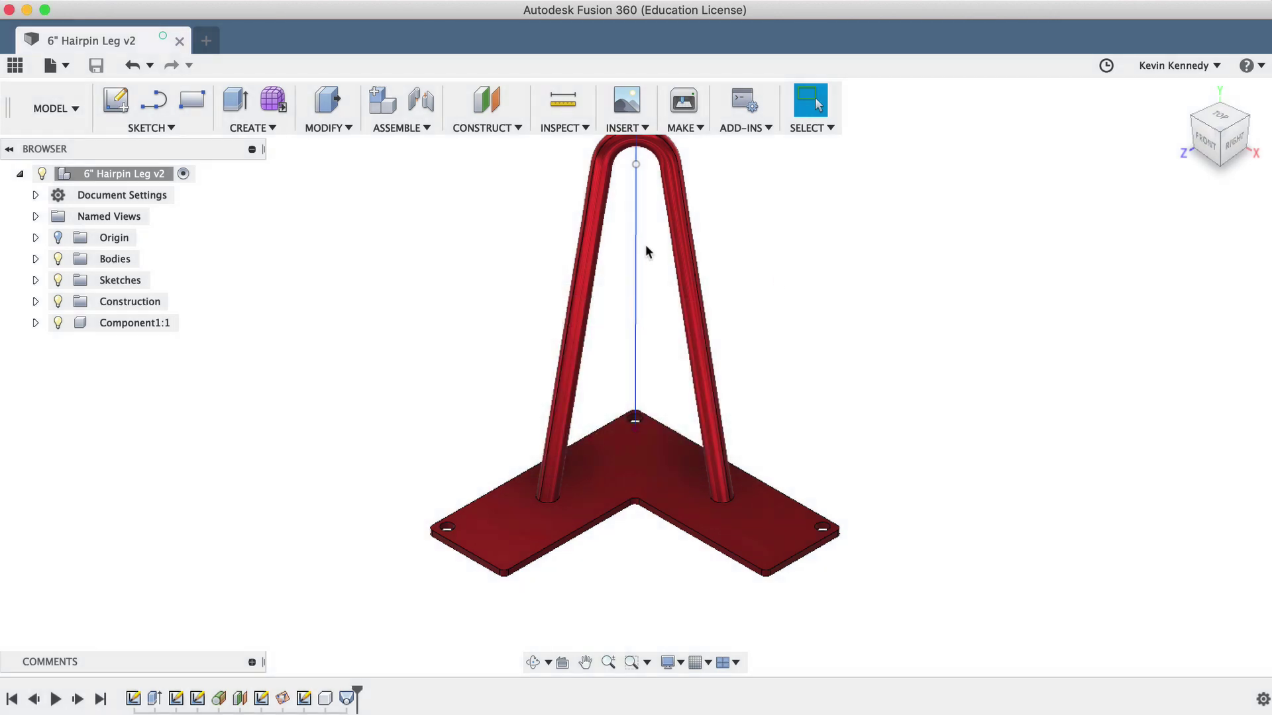
click(15, 65)
right_click(125, 583)
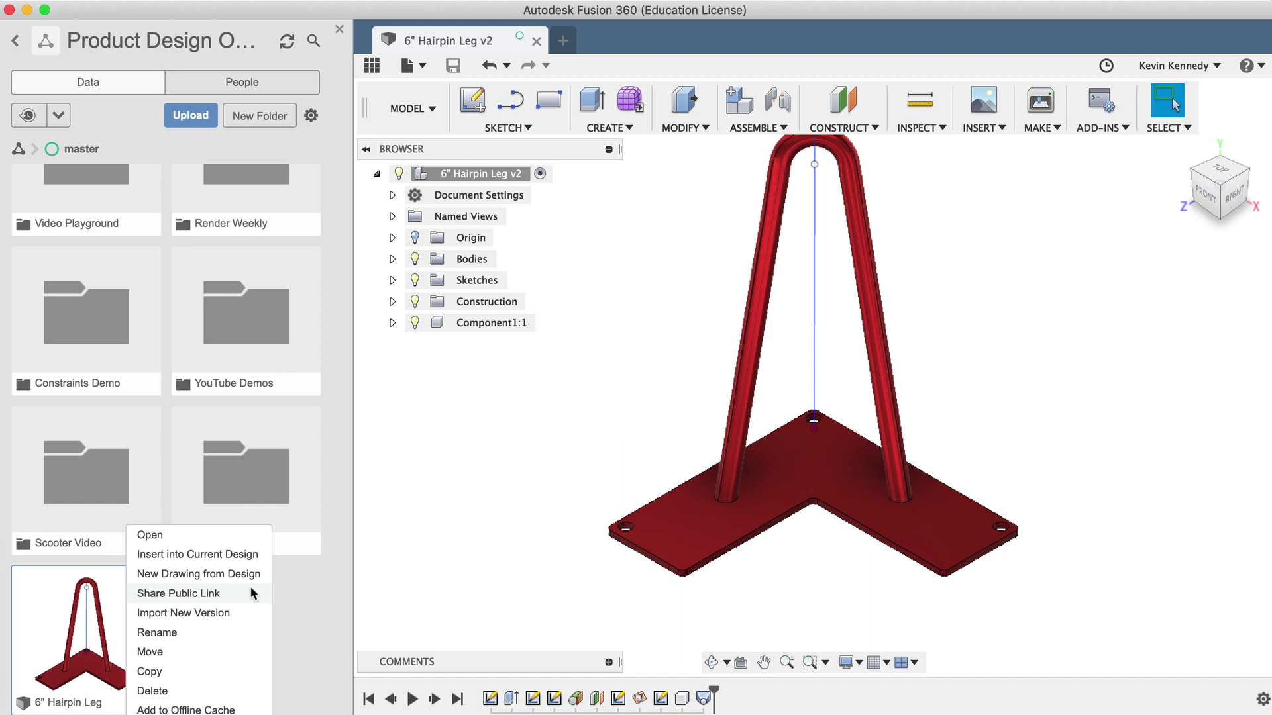
click(250, 593)
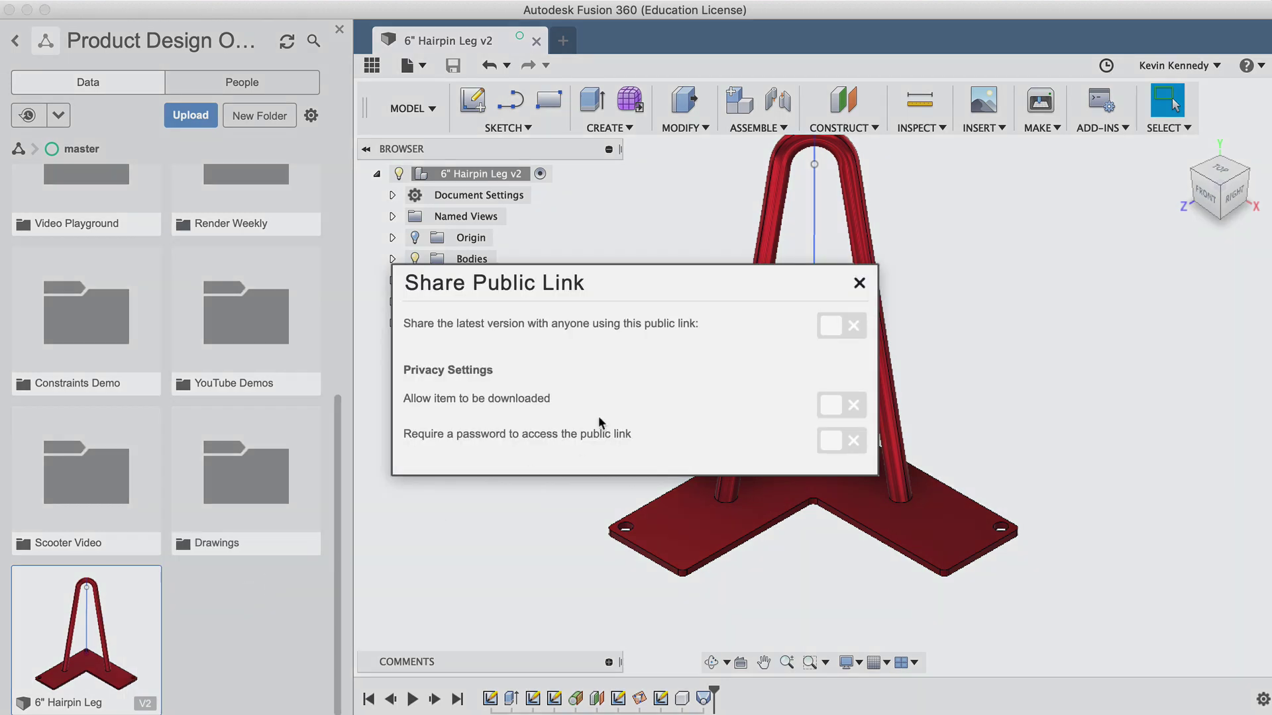
click(857, 284)
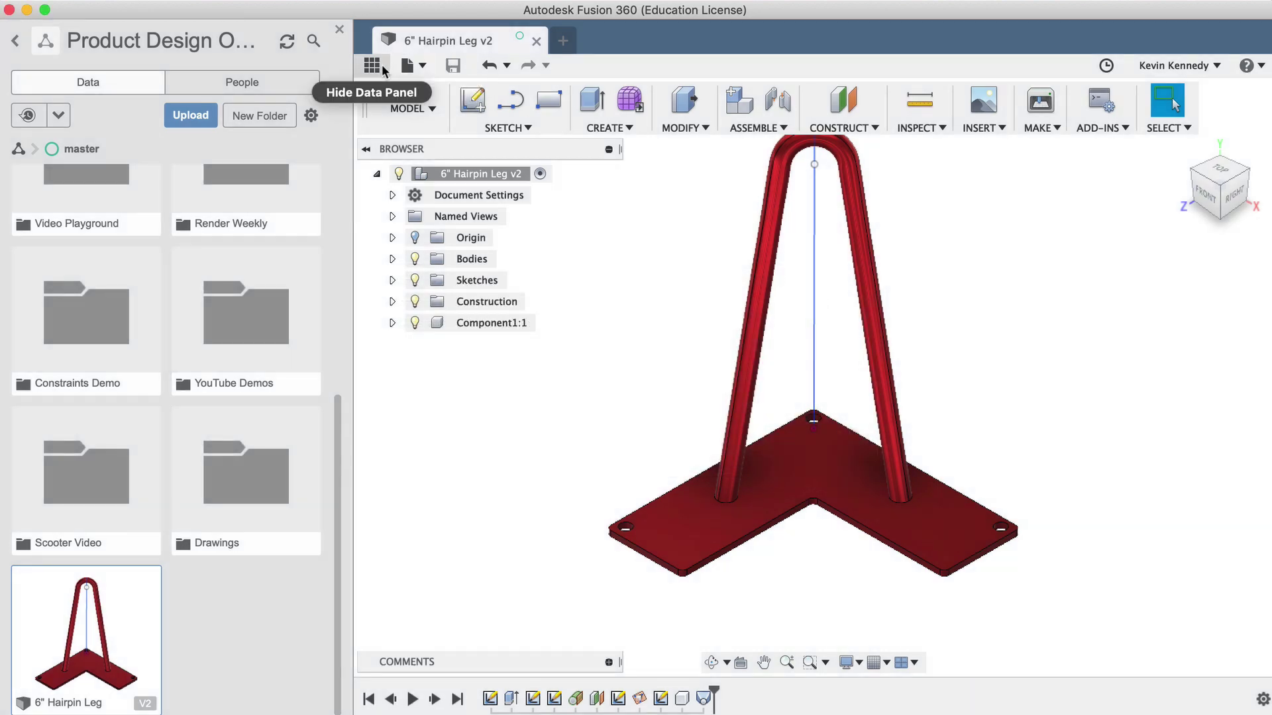
Step: Start sharing the leg to the Fusion 360 Gallery as a new project
click(382, 65)
click(52, 65)
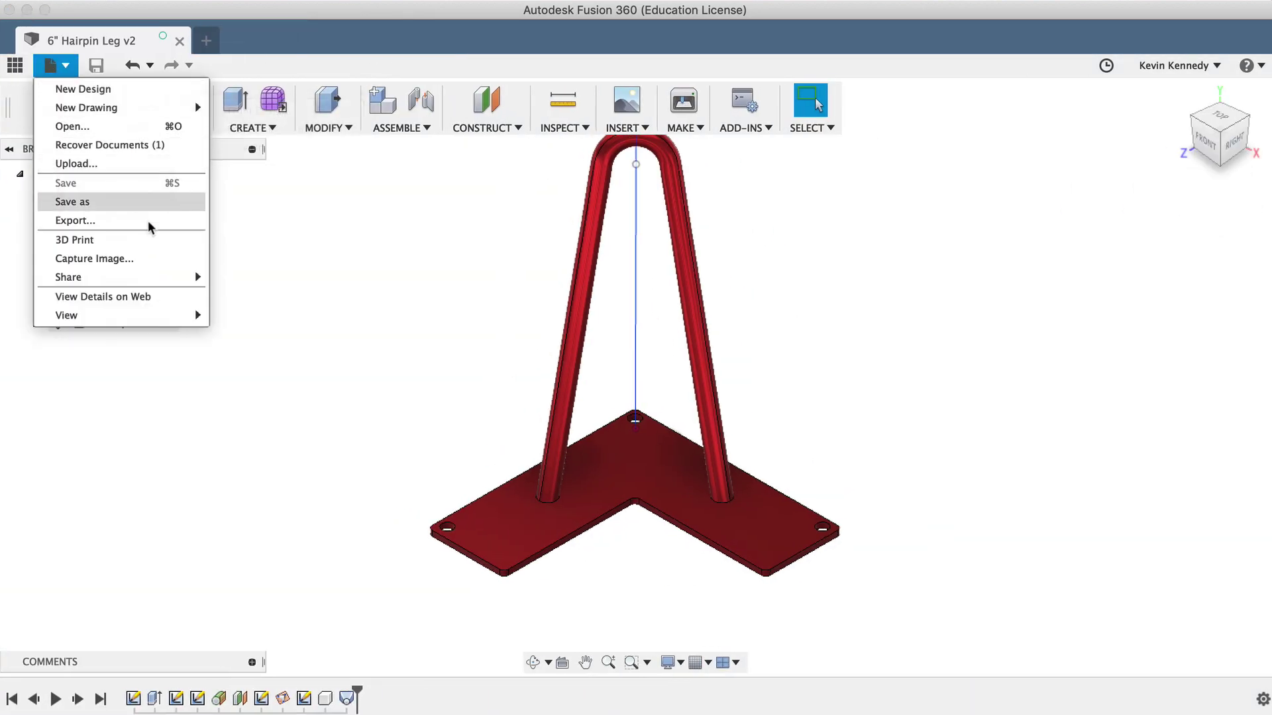
mouse_move(155, 273)
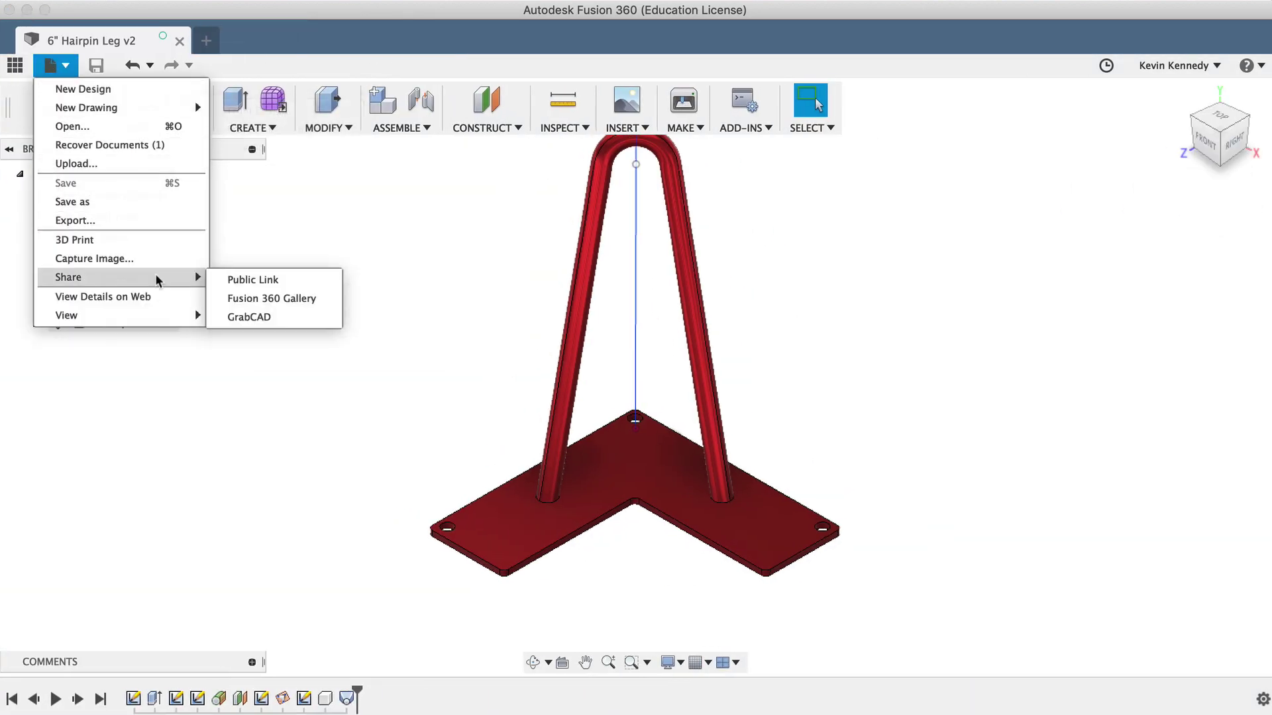
click(324, 297)
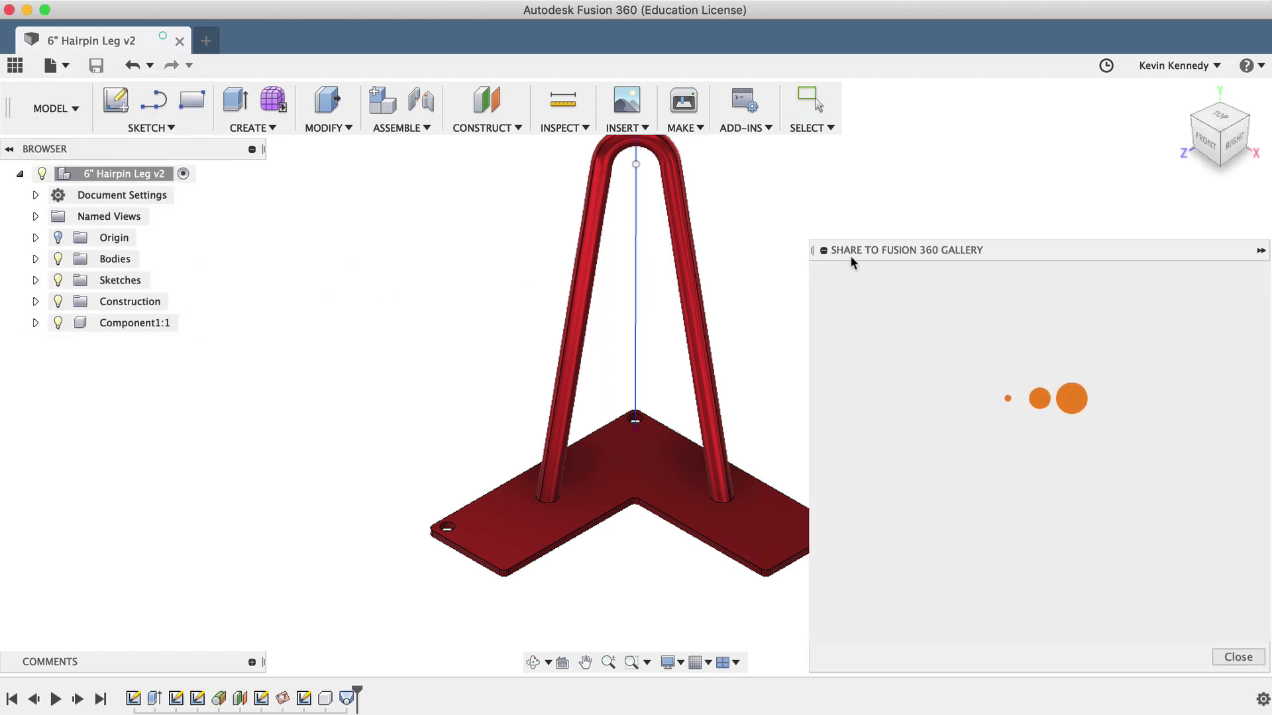
drag(850, 257, 646, 202)
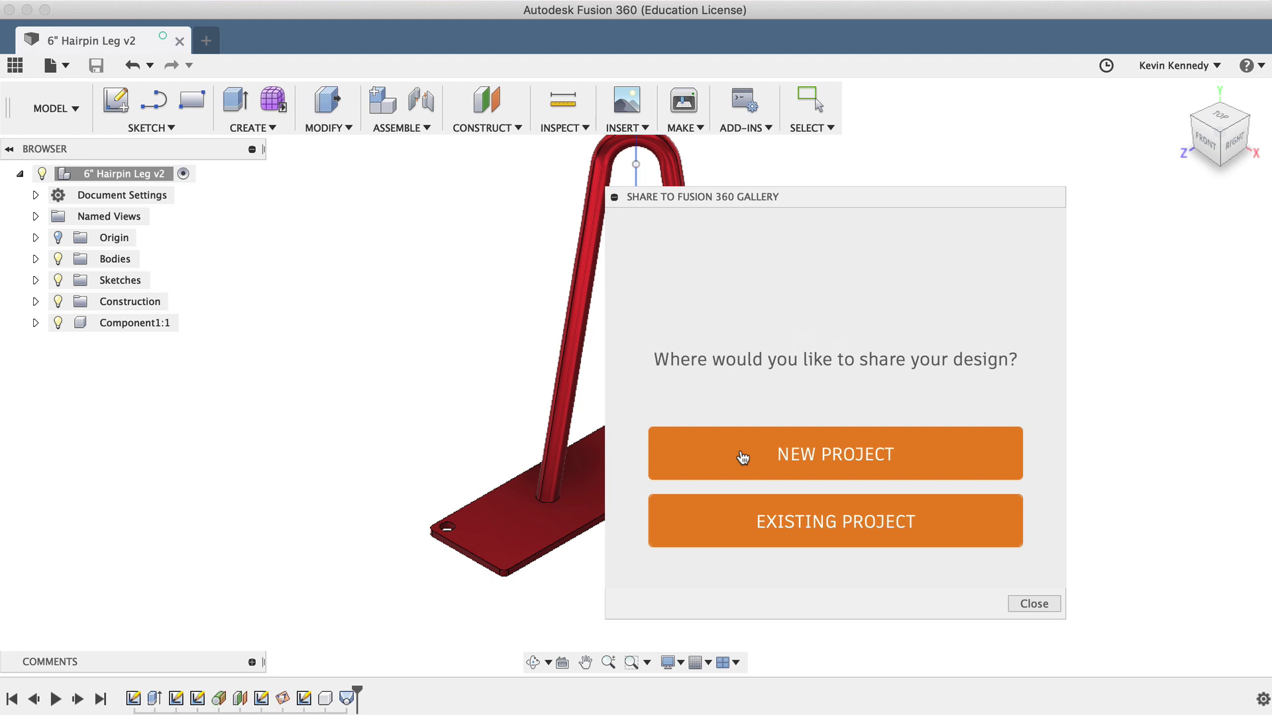
click(743, 458)
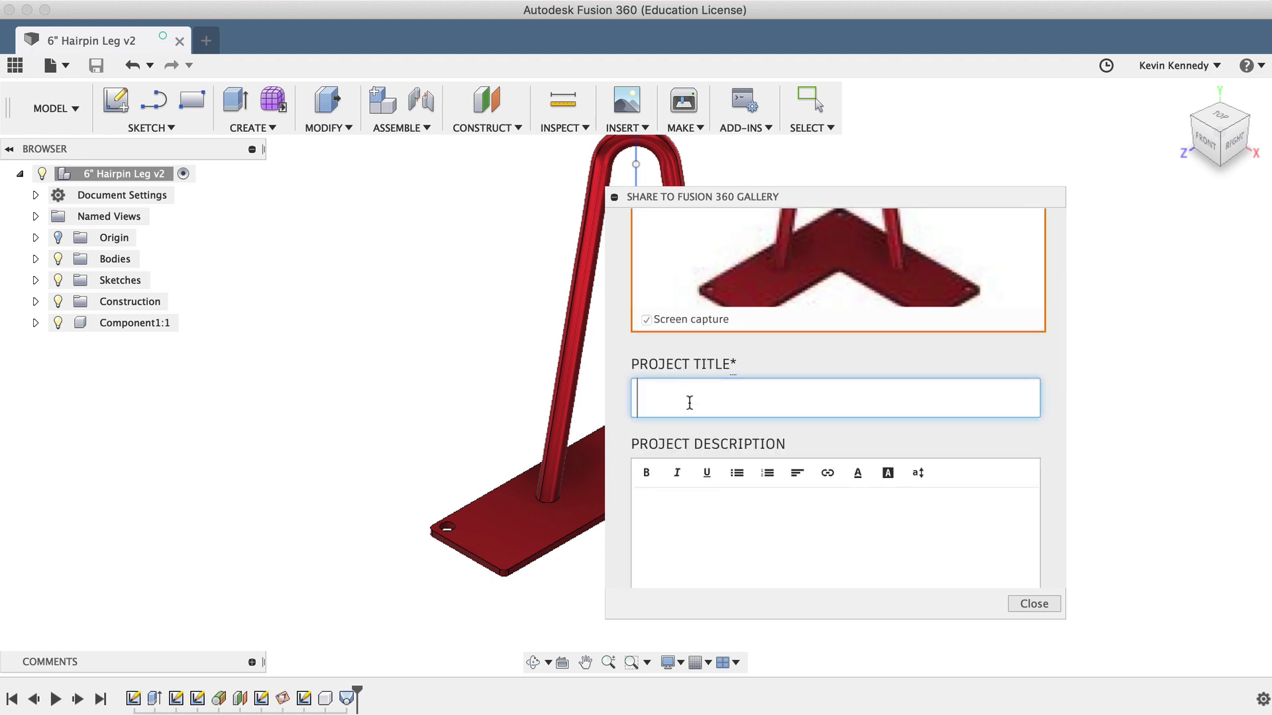
Step: Toggle Allow download off and back on so the model file stays downloadable
scroll(690, 403, down, 10)
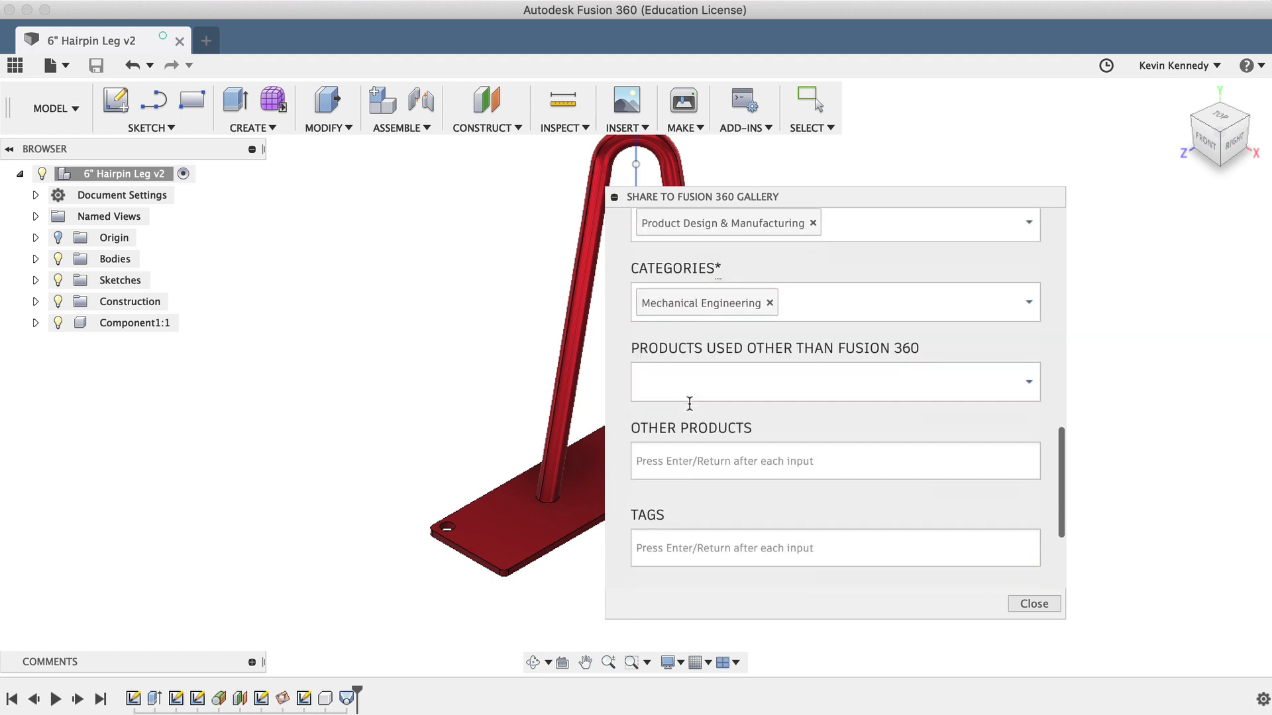
scroll(690, 403, down, 5)
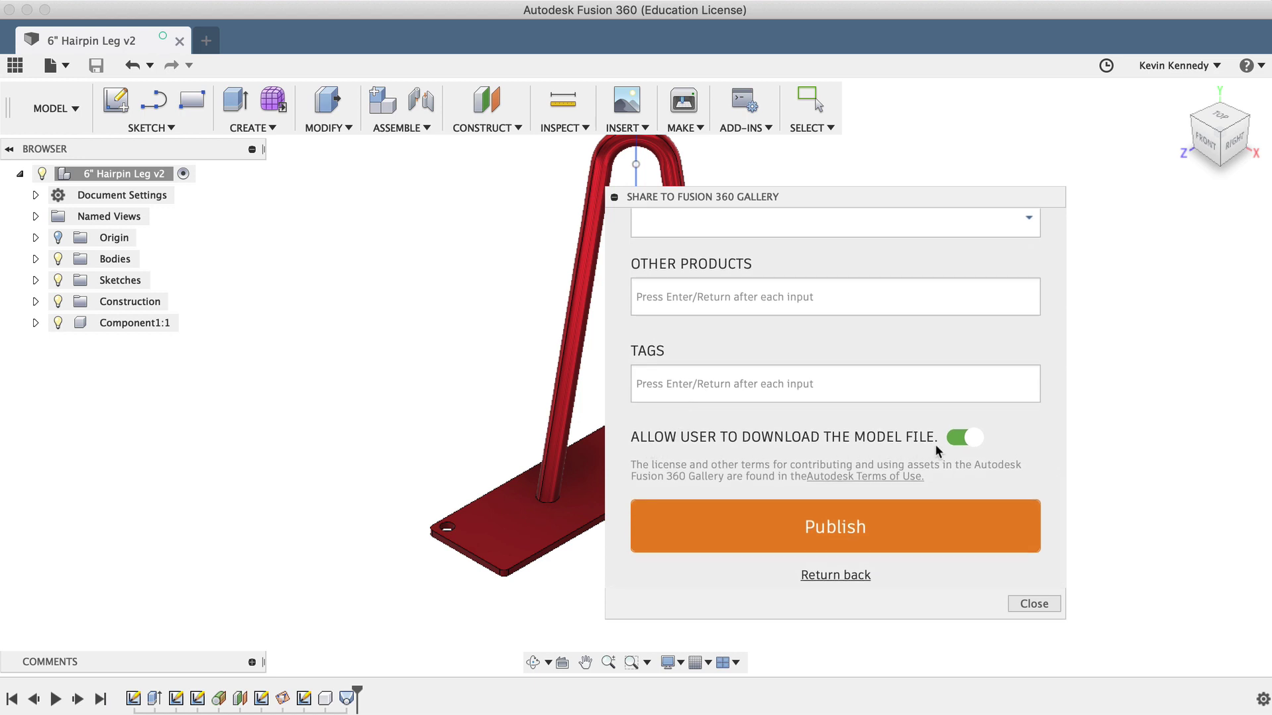
click(963, 439)
click(963, 440)
Step: Close the gallery form, then open Publish to GrabCAD and close it without signing in
click(1045, 603)
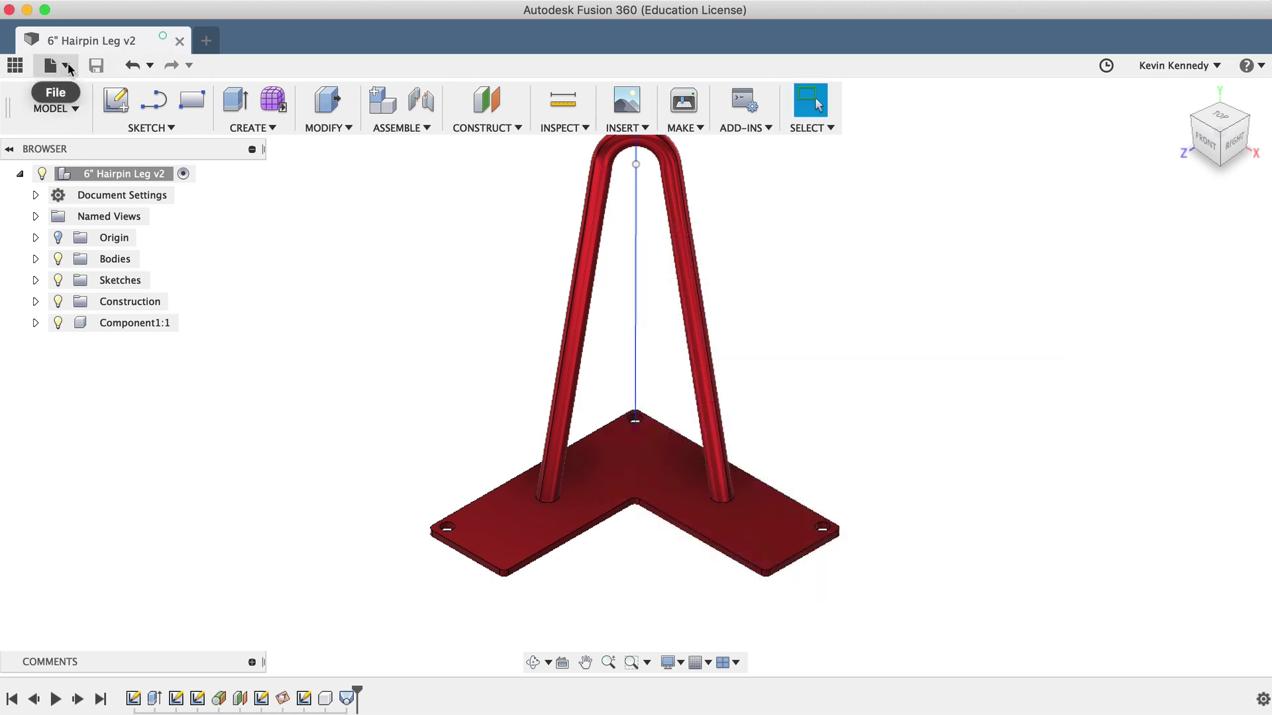
click(53, 66)
mouse_move(132, 277)
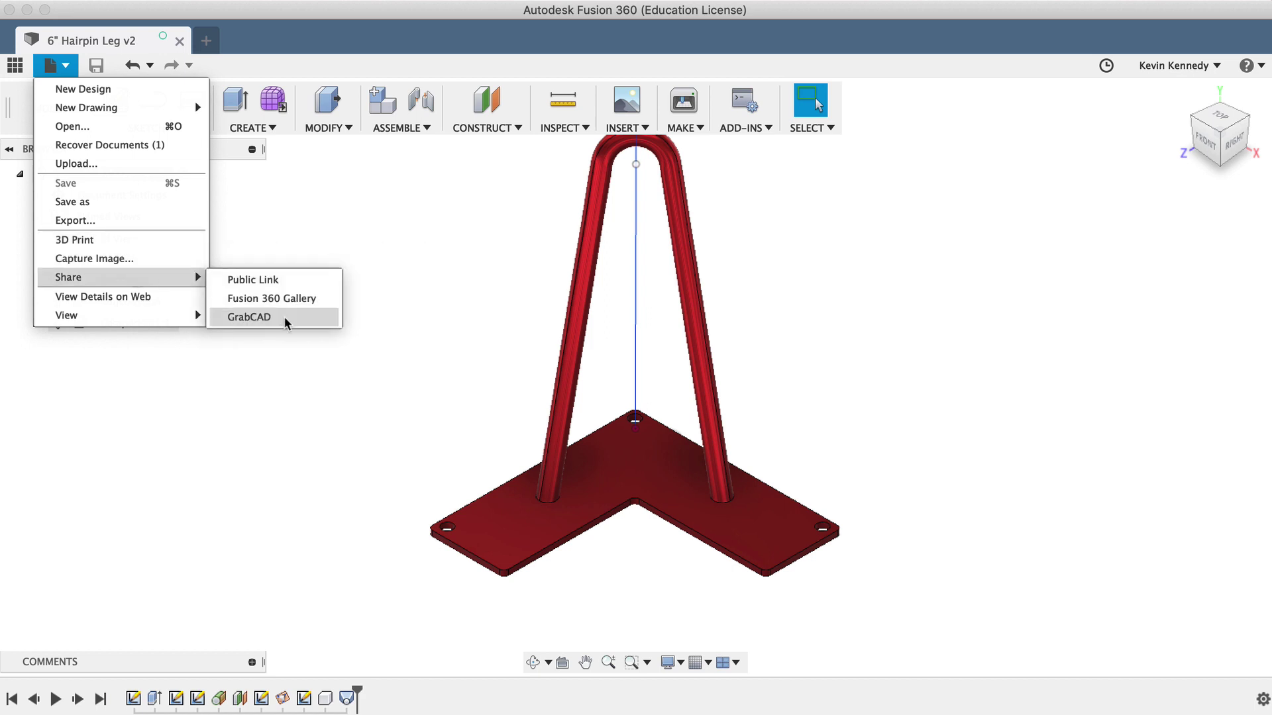
click(286, 321)
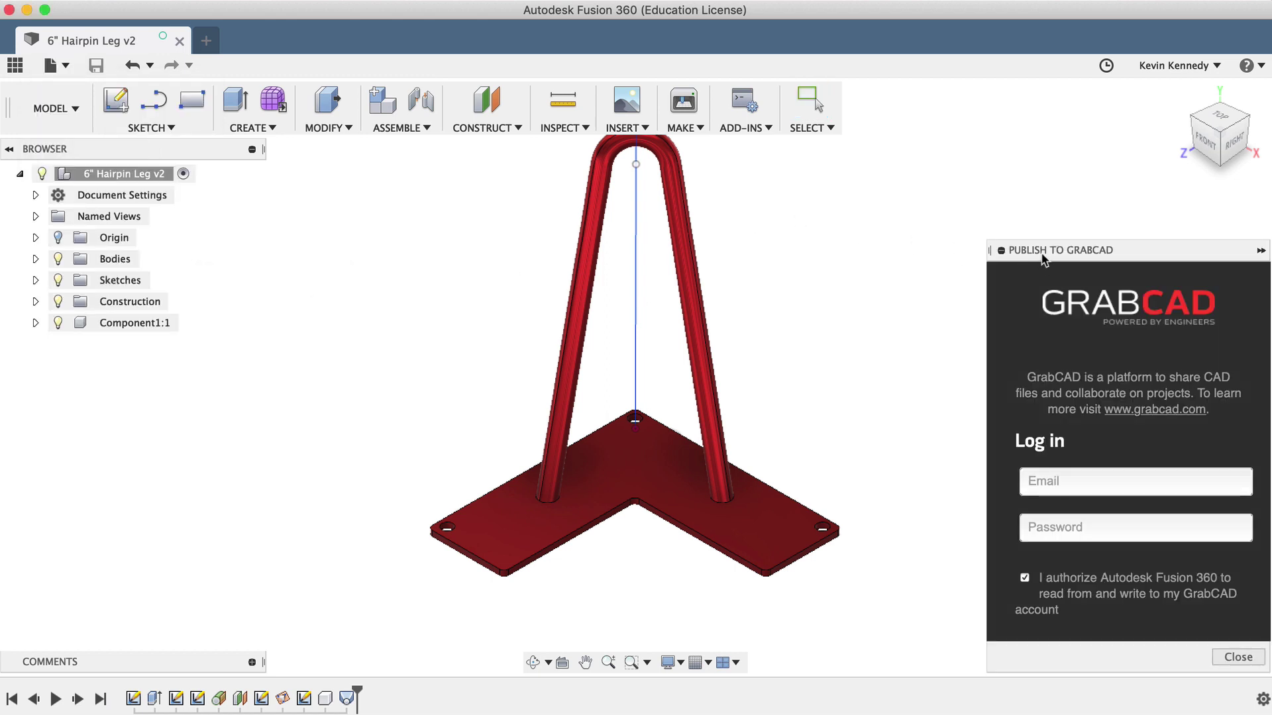
drag(1037, 264, 868, 202)
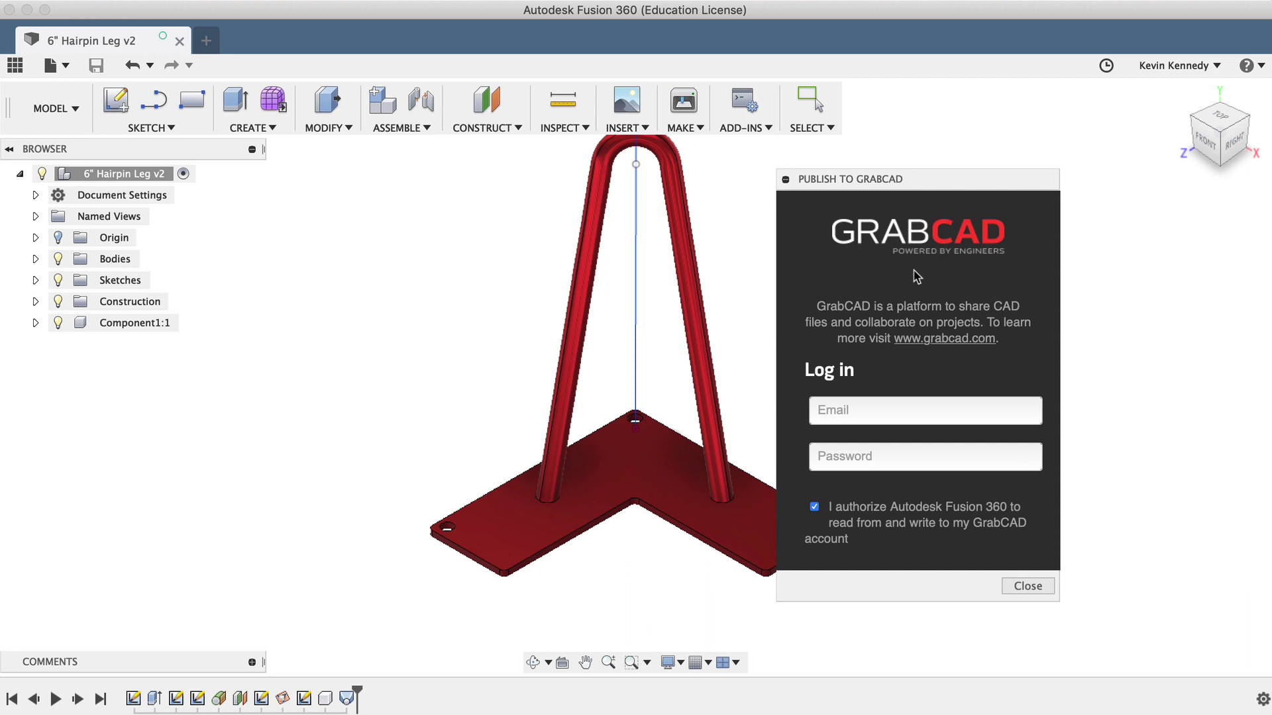
click(1028, 585)
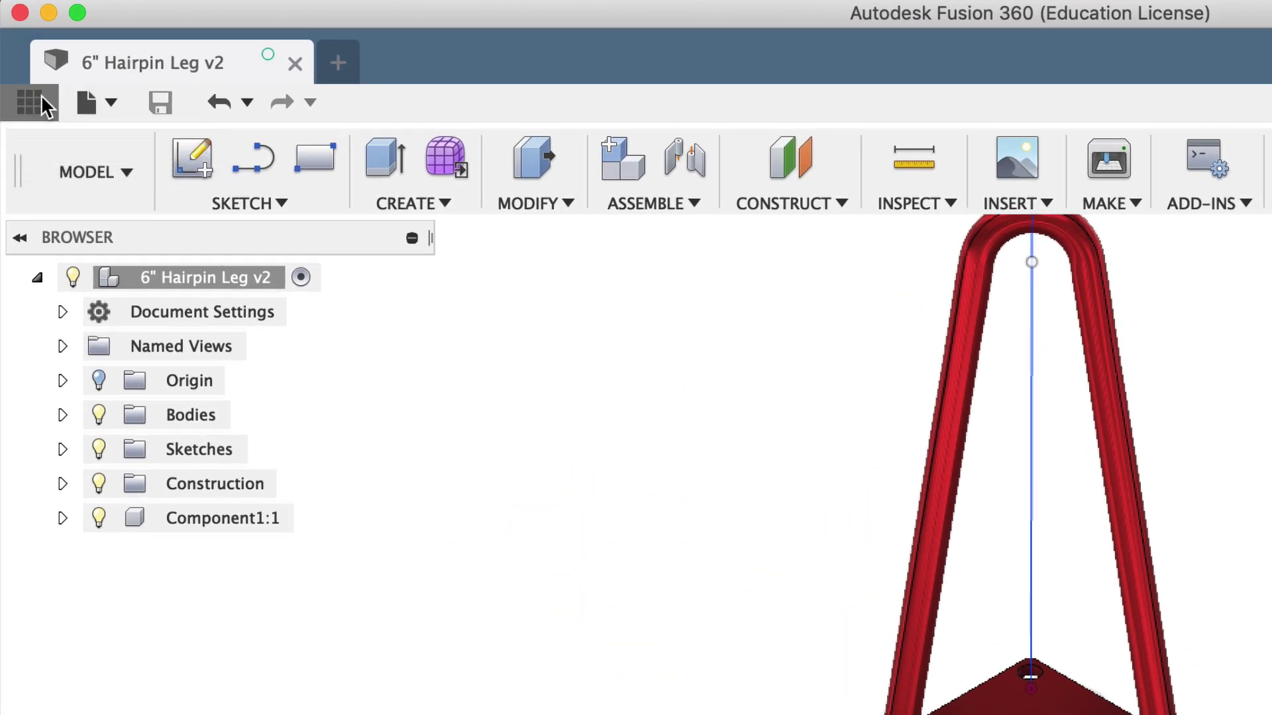
Step: In the data panel's People list, enter the collaborator's e-mail address and send the invite
click(33, 100)
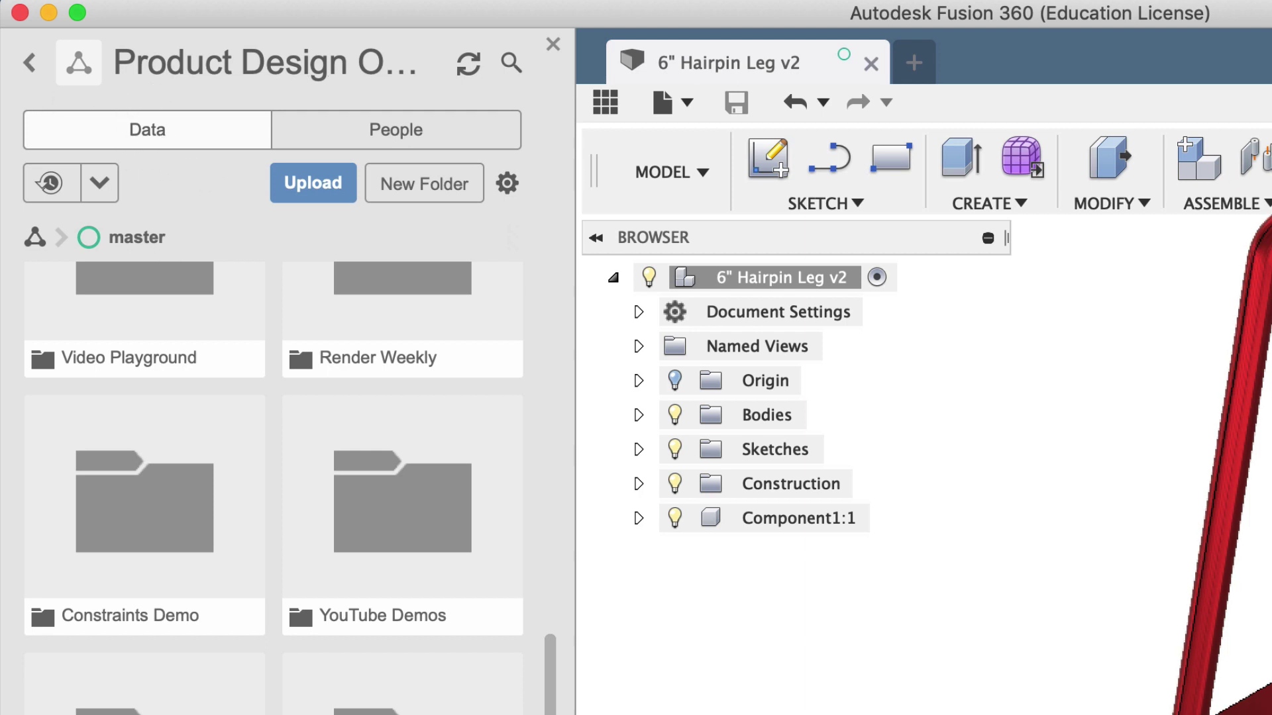
scroll(236, 400, up, 10)
scroll(236, 399, down, 10)
click(349, 120)
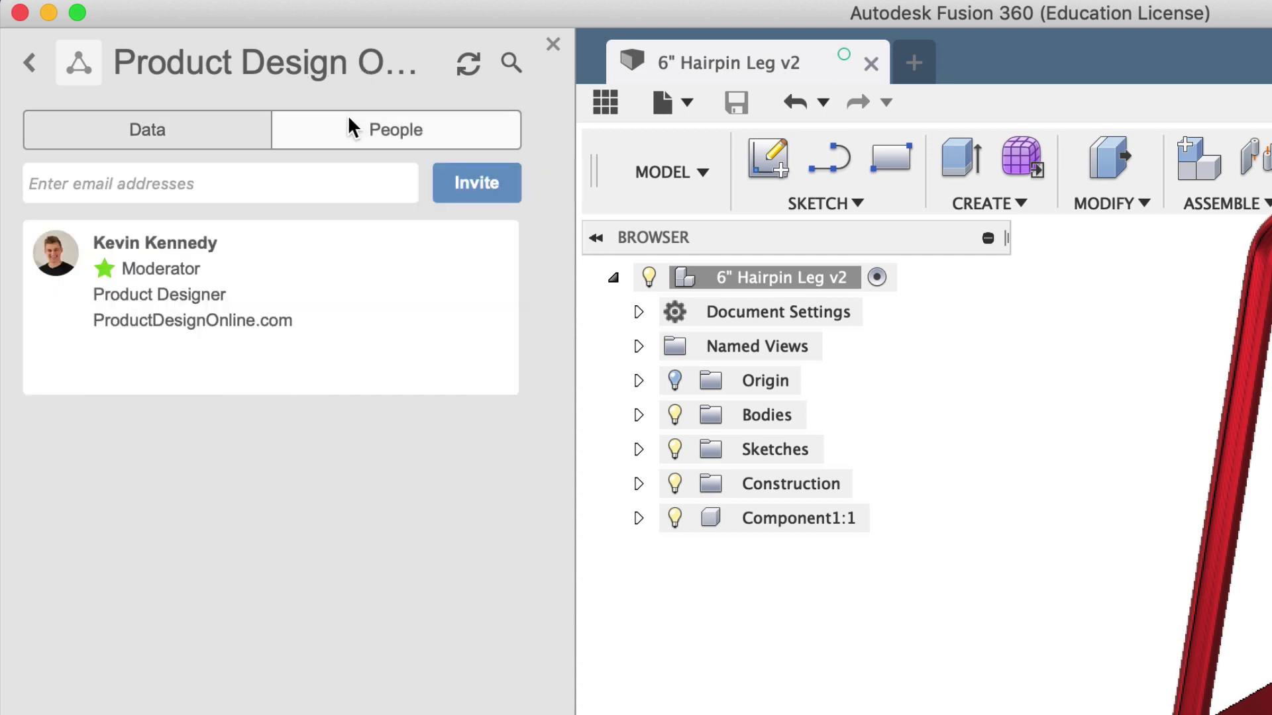
click(325, 183)
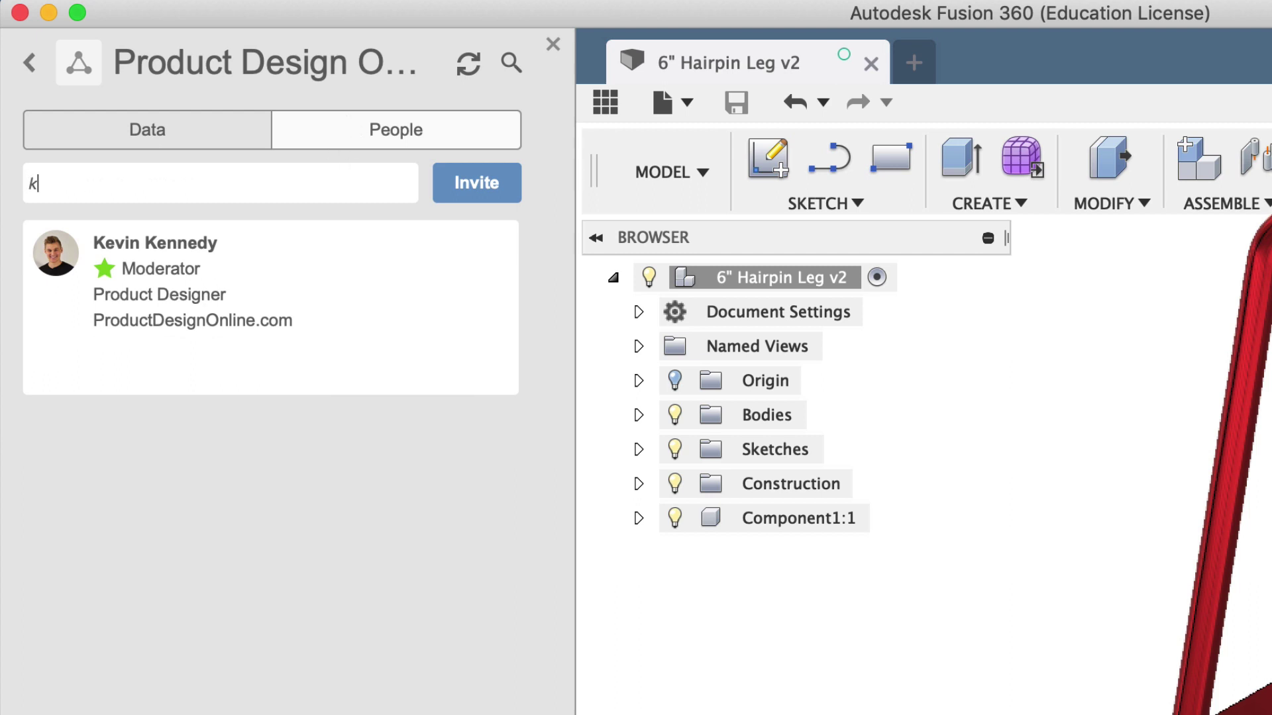
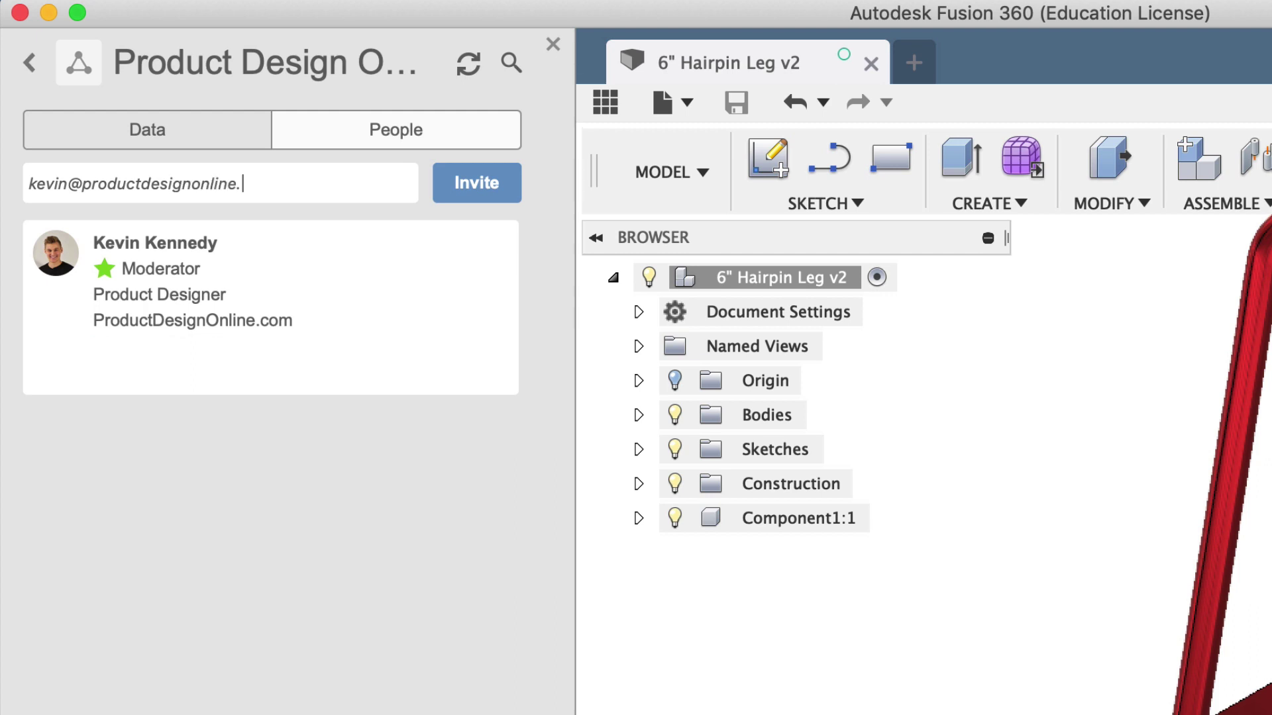
click(454, 187)
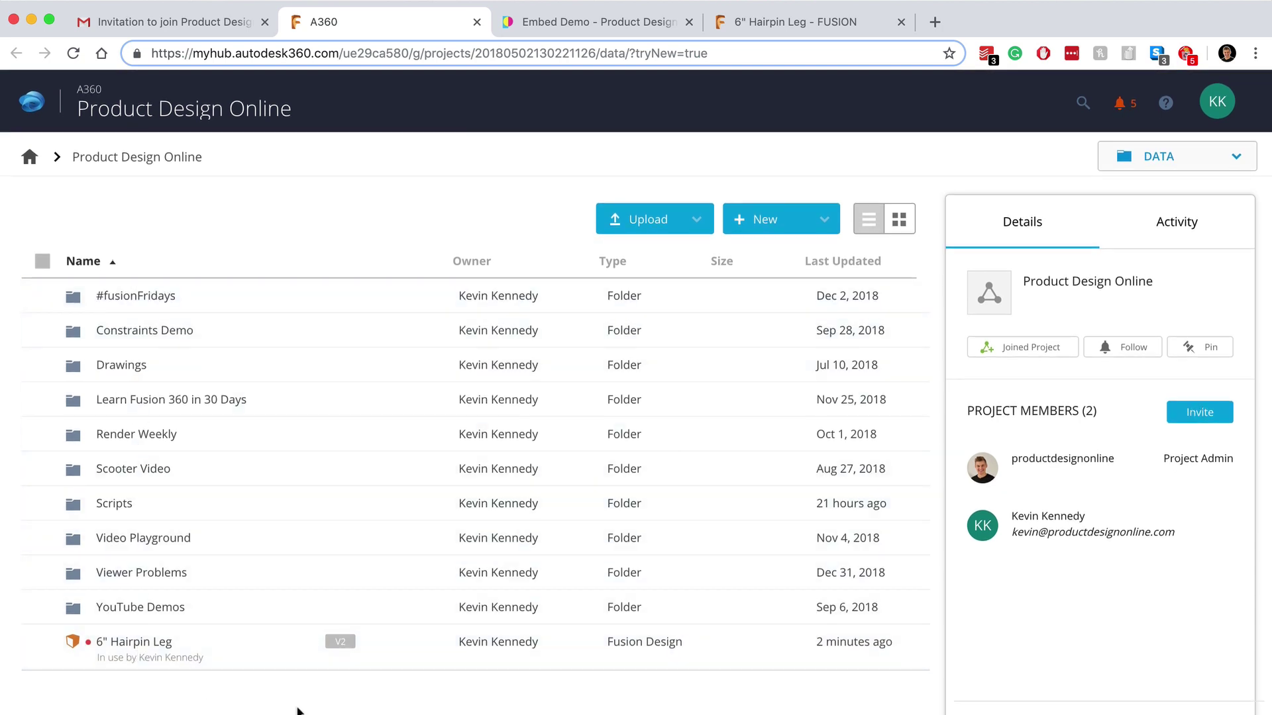
click(692, 222)
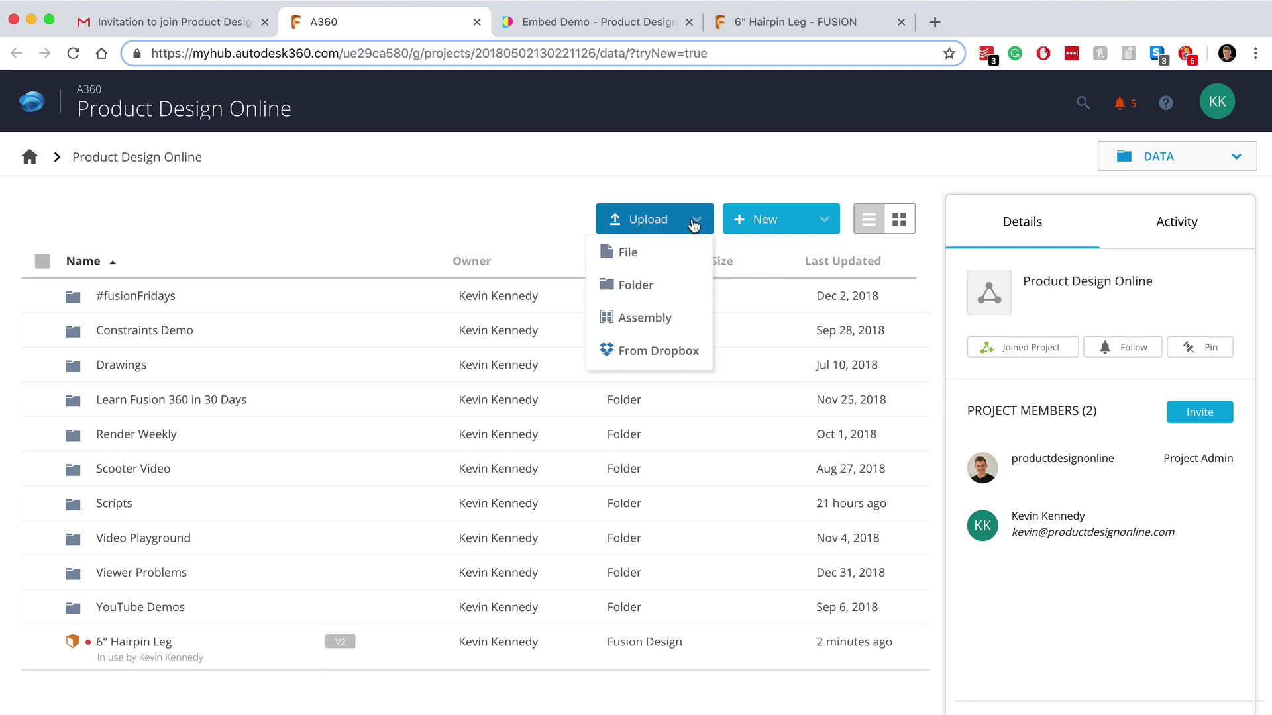
click(540, 203)
click(798, 224)
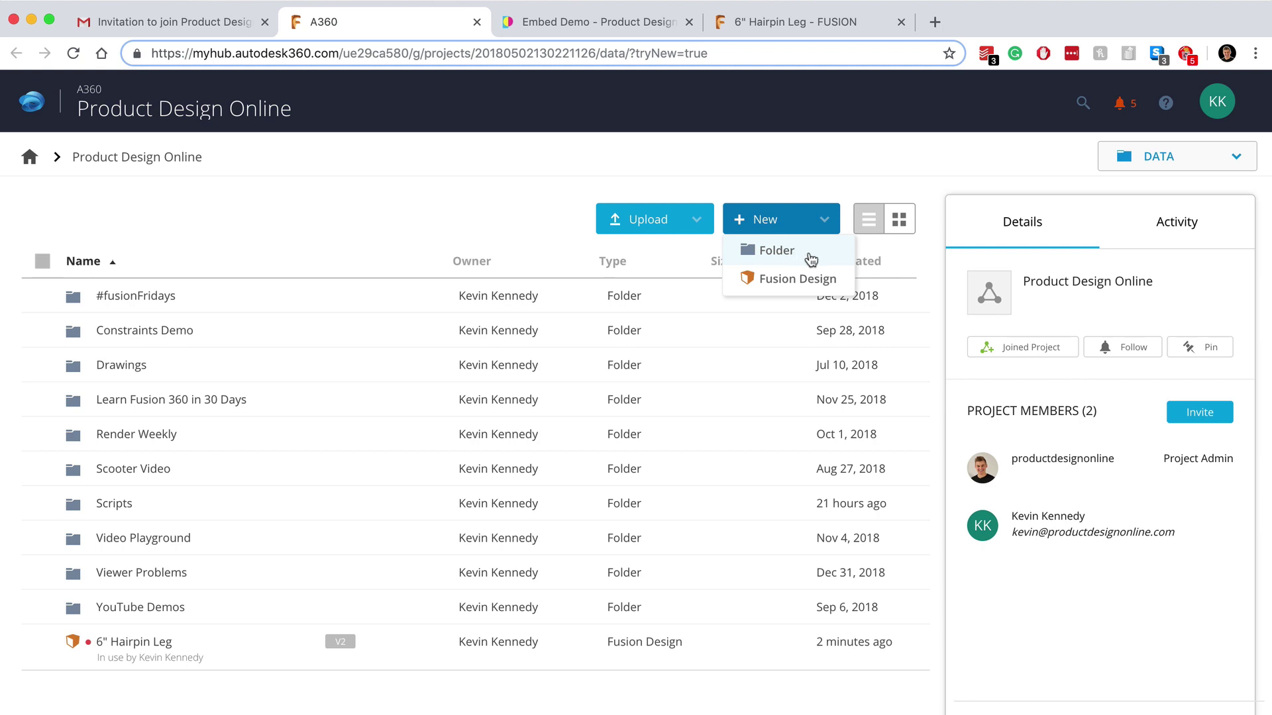
click(722, 179)
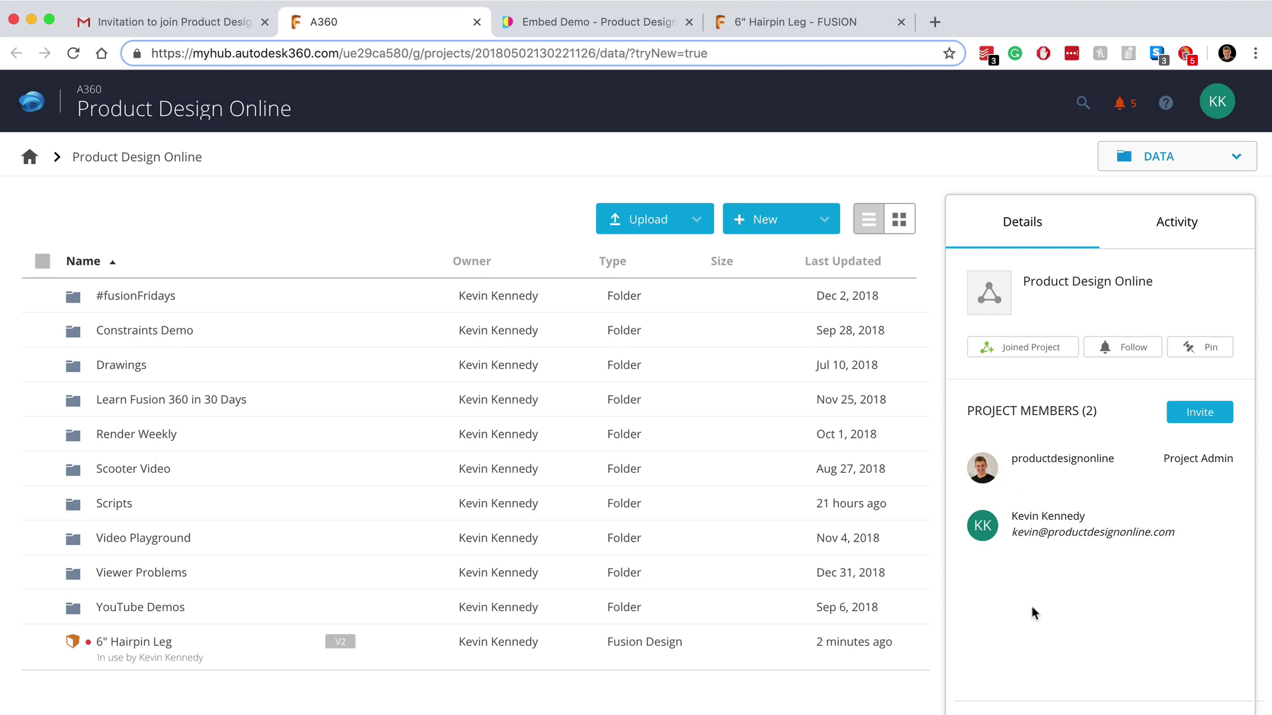
click(1166, 227)
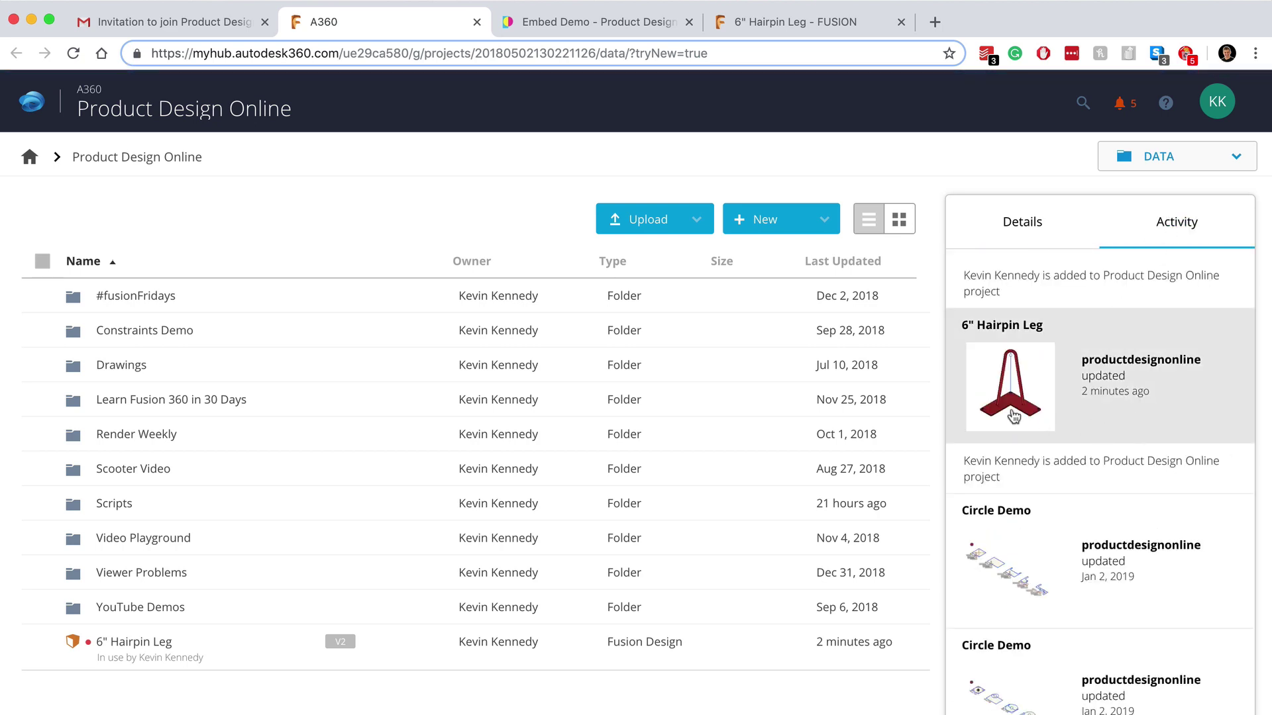
scroll(1006, 573, down, 4)
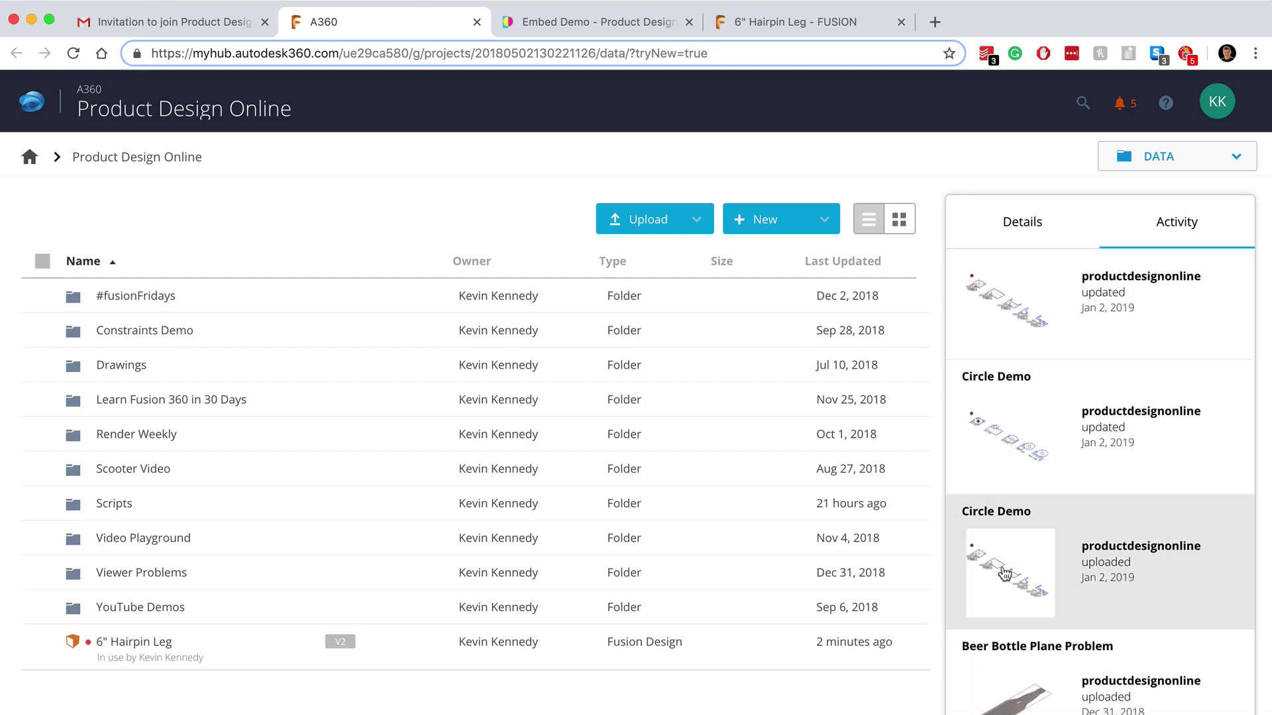
scroll(1006, 574, up, 4)
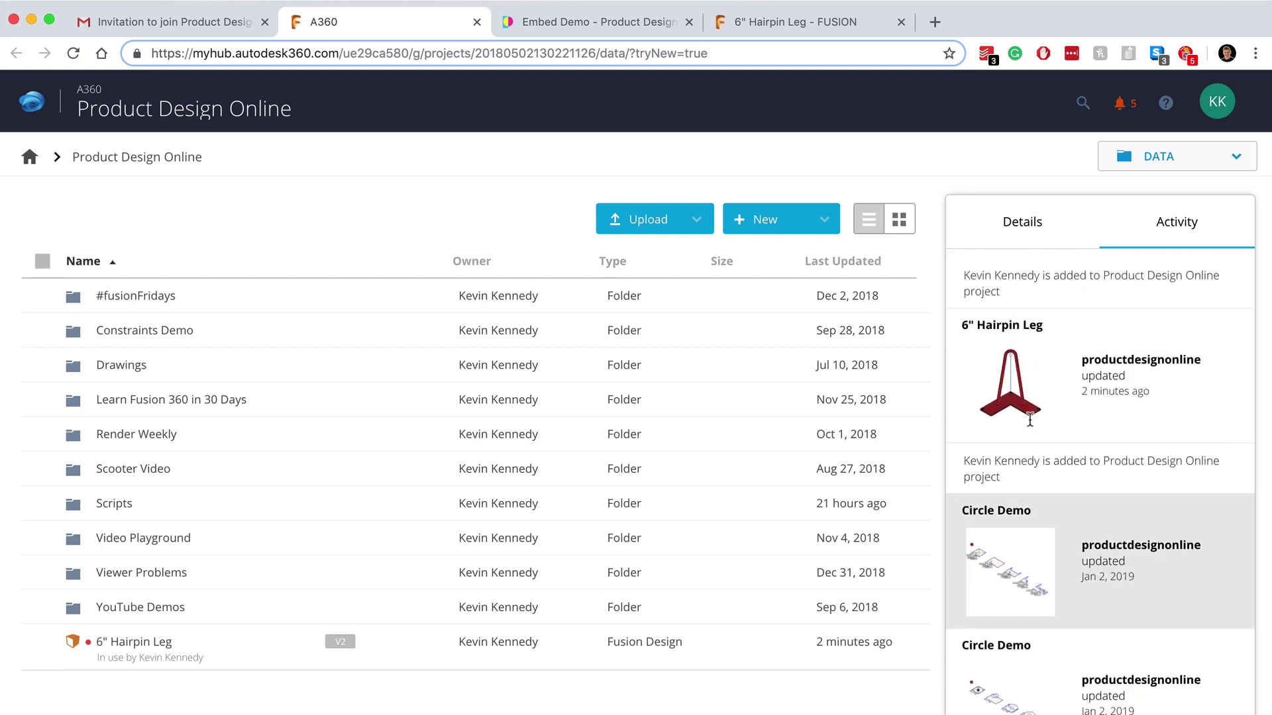
click(1048, 230)
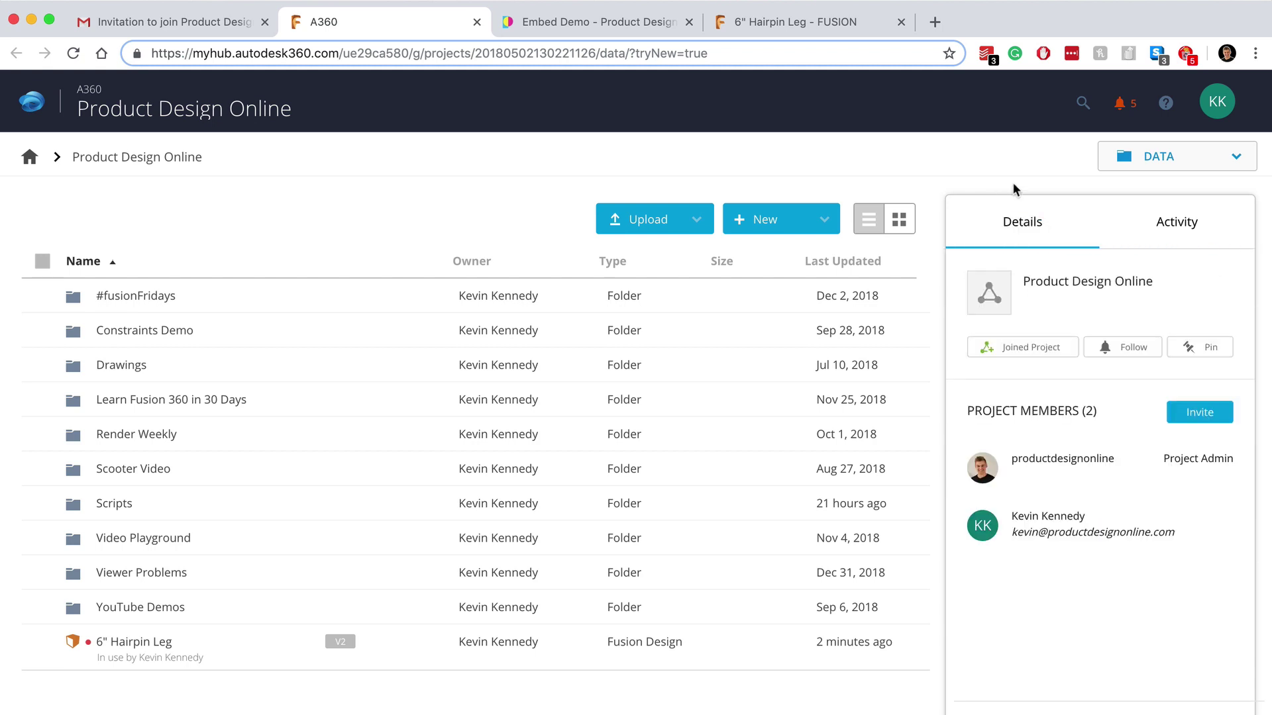
Step: Move from Data to the project's Calendar, then reopen the section list to pick Discussions
click(1233, 158)
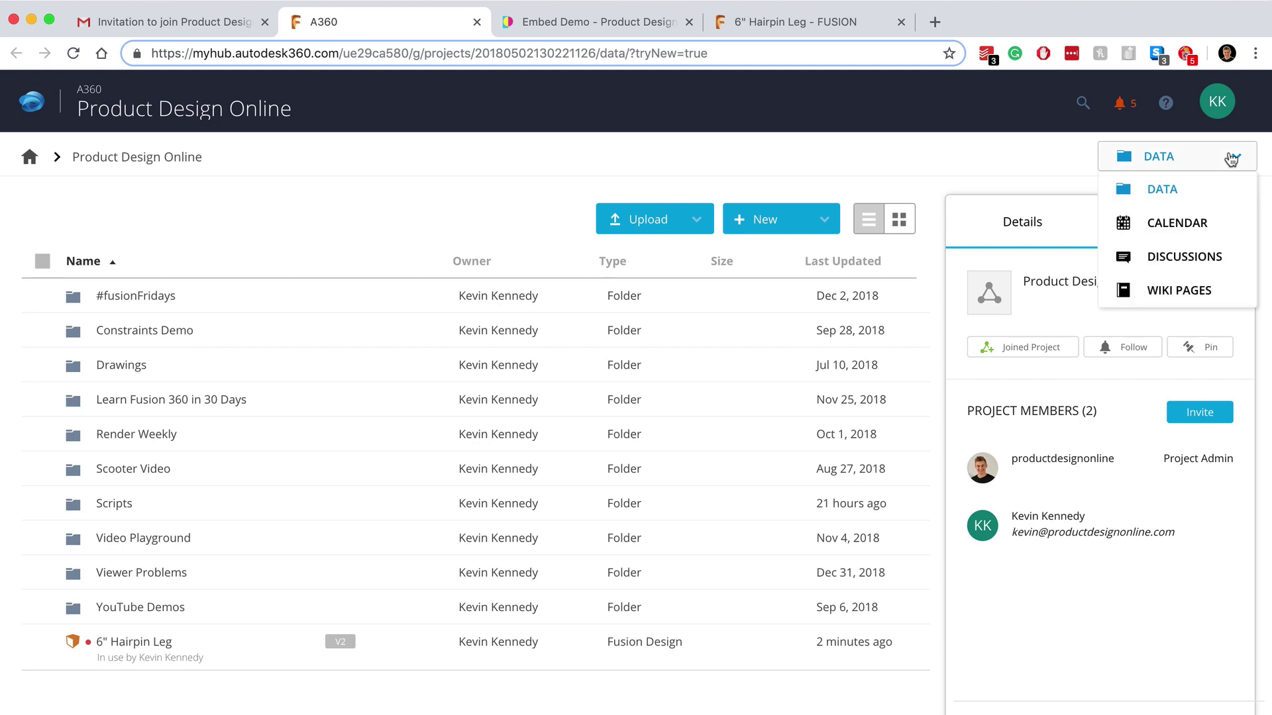
click(1214, 224)
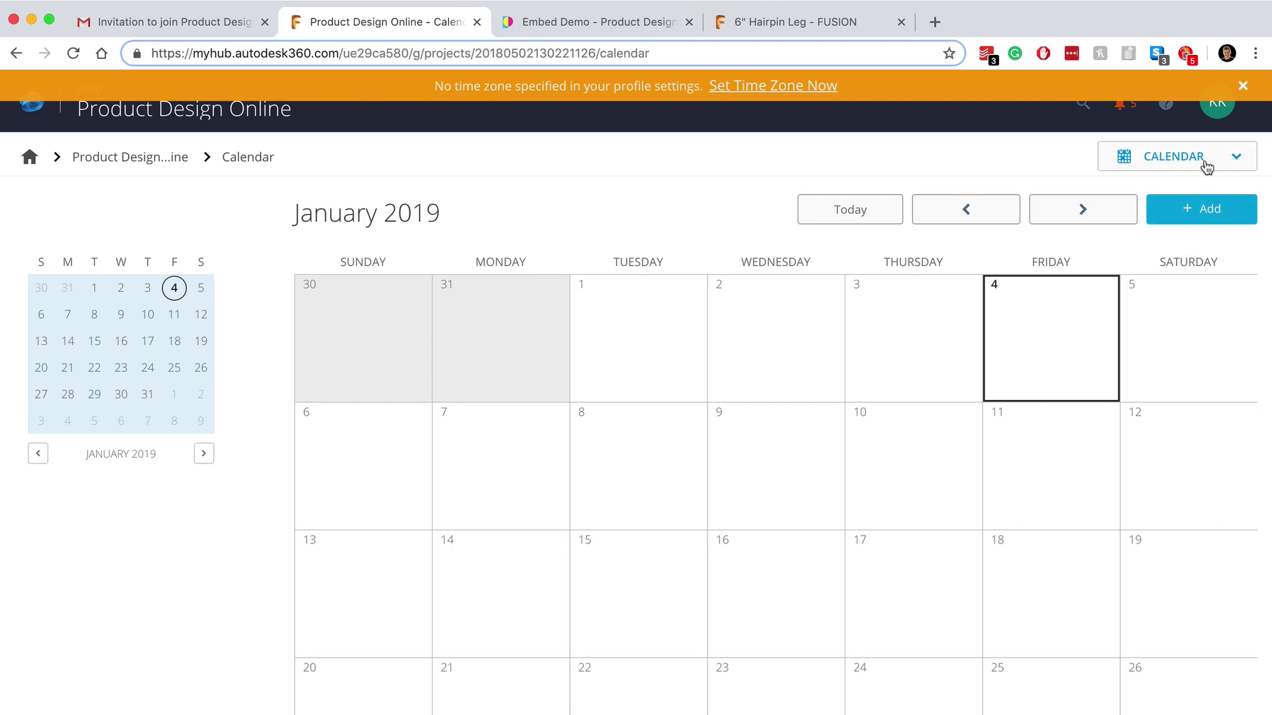
click(1203, 162)
Step: Post 'Day #22 - Fusion 360: Sculpt an Earbud' with the description 'What did you think of the model?'
click(1204, 260)
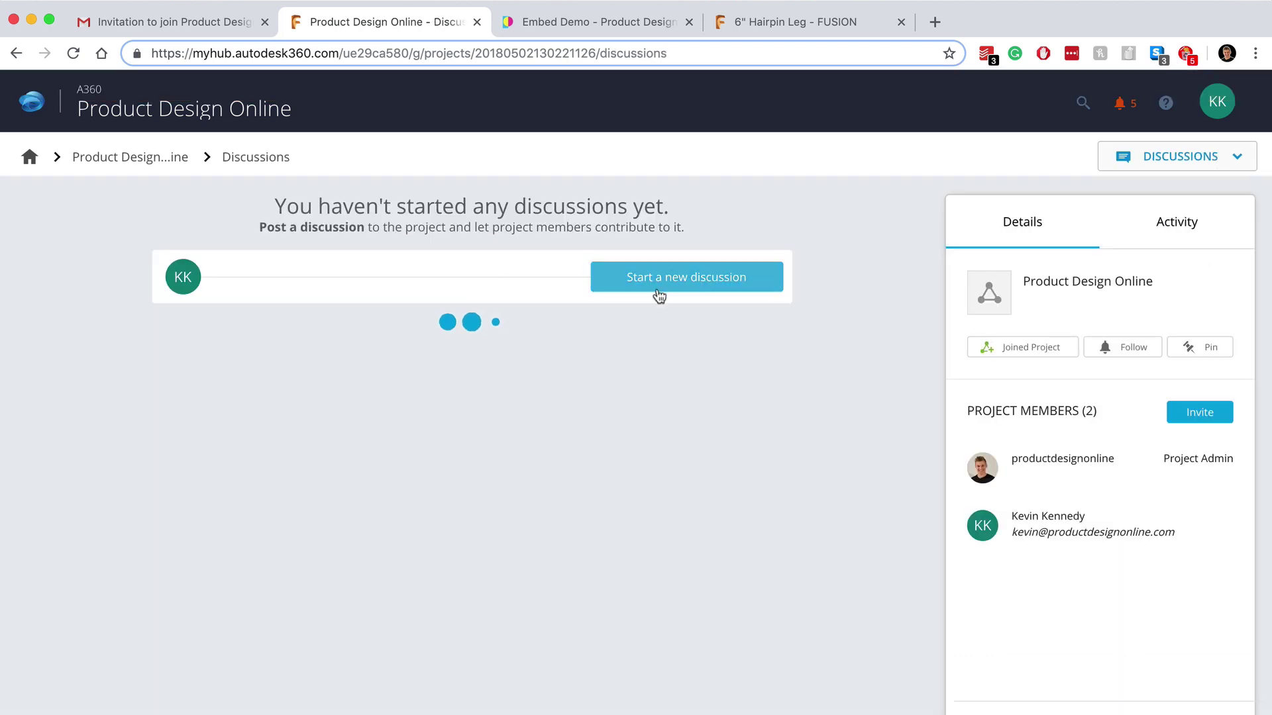
click(660, 290)
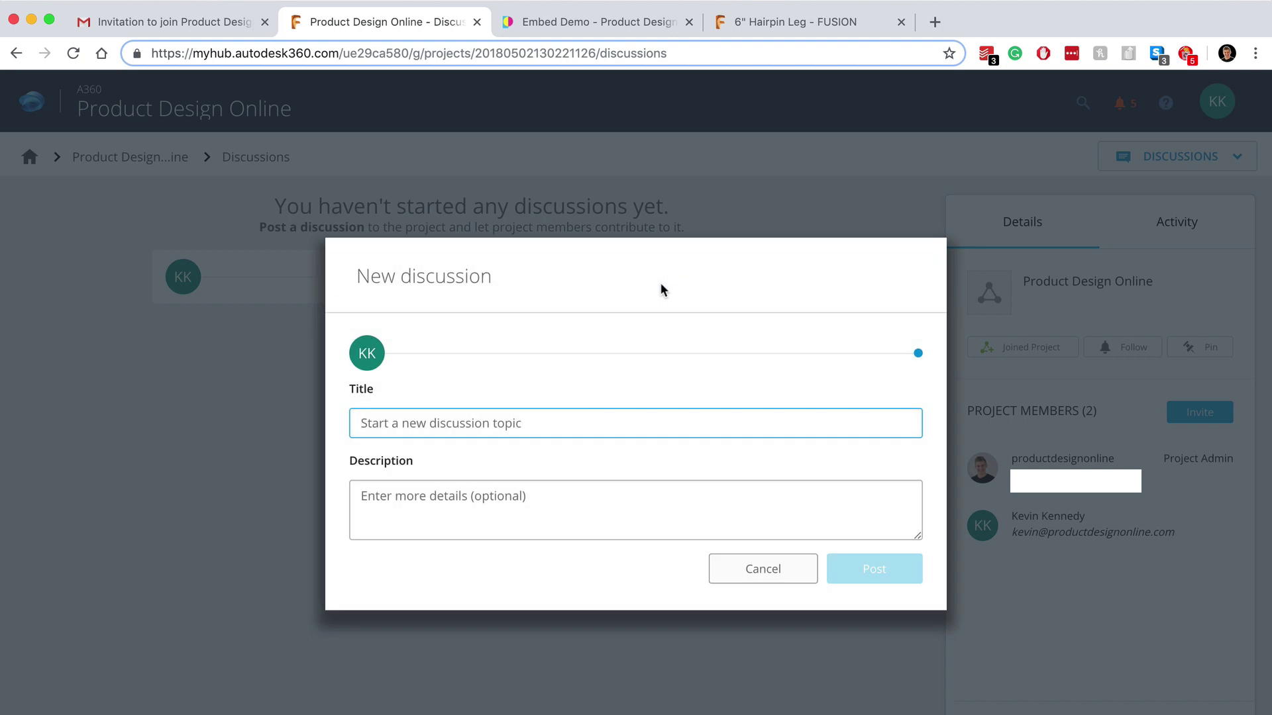
click(534, 424)
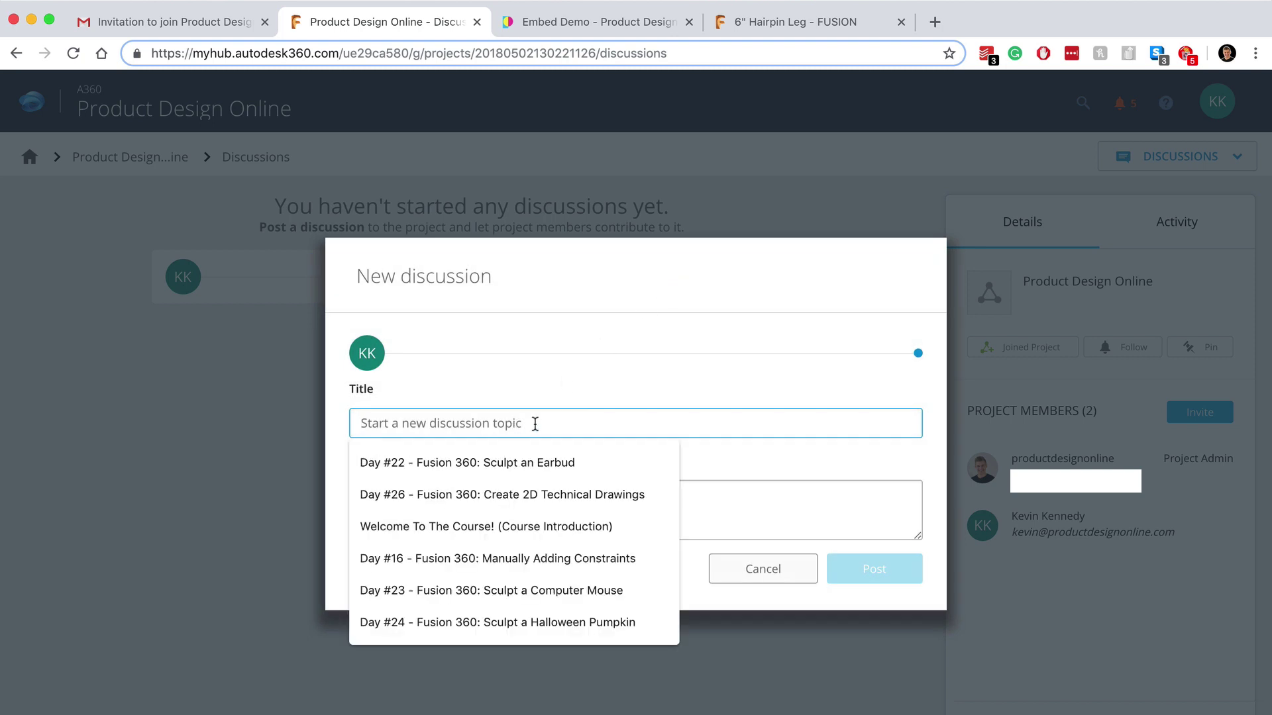
click(537, 462)
click(540, 501)
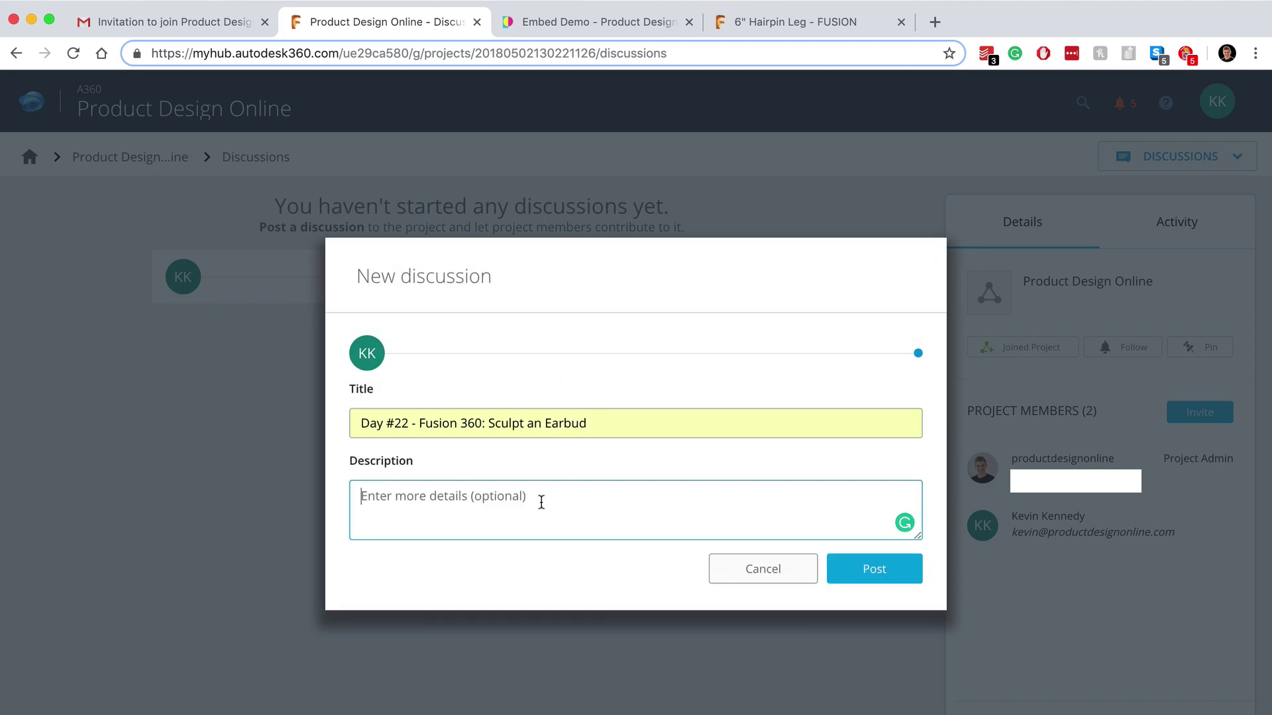
text(What did you think)
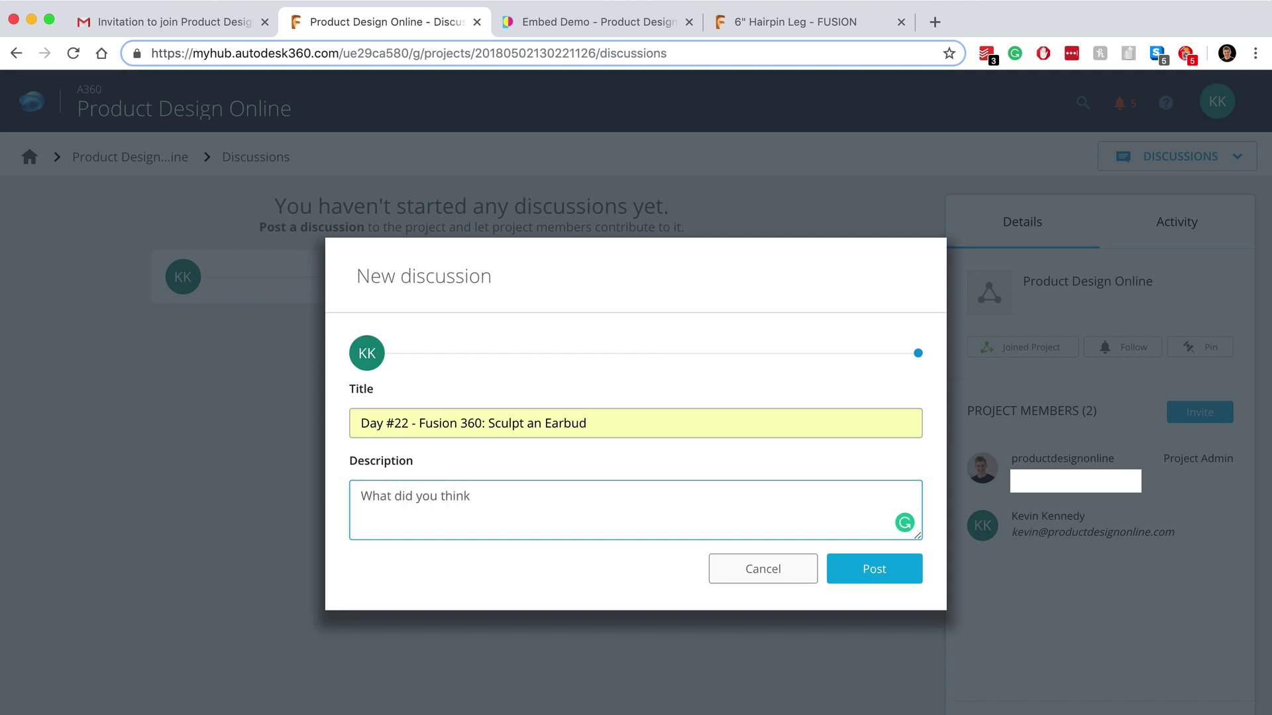
text( of the model?)
click(874, 574)
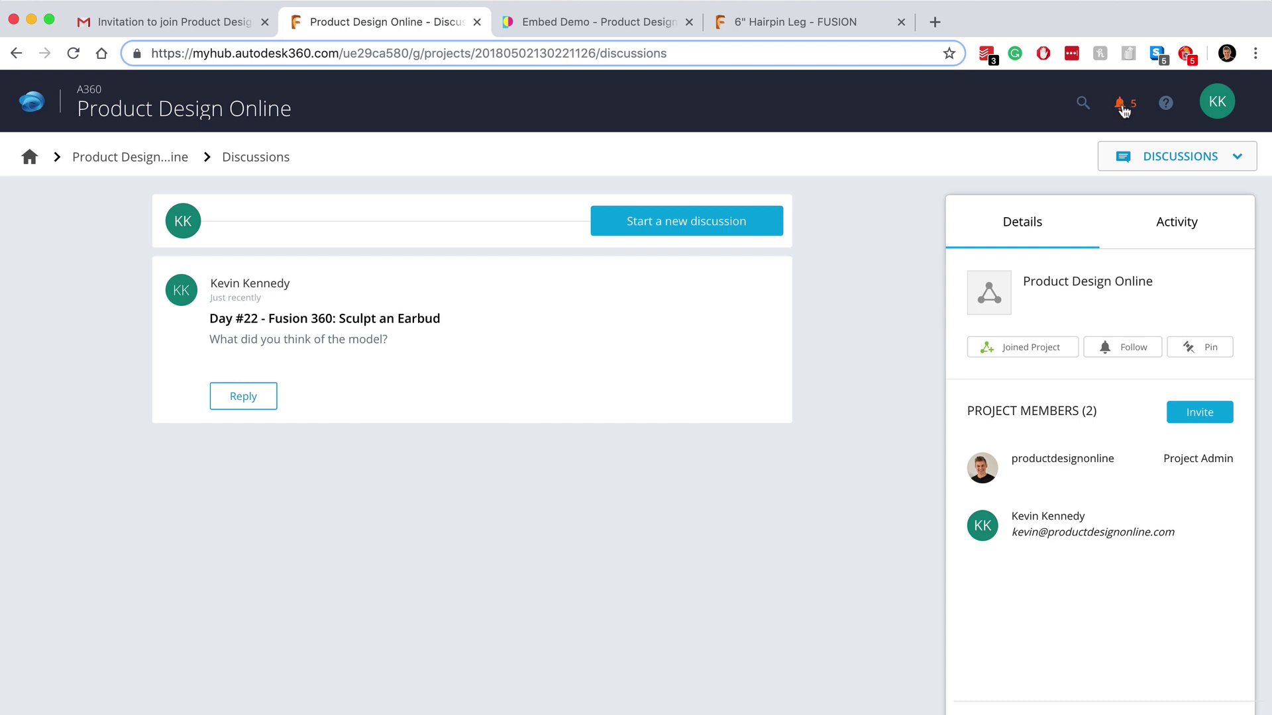
click(1125, 165)
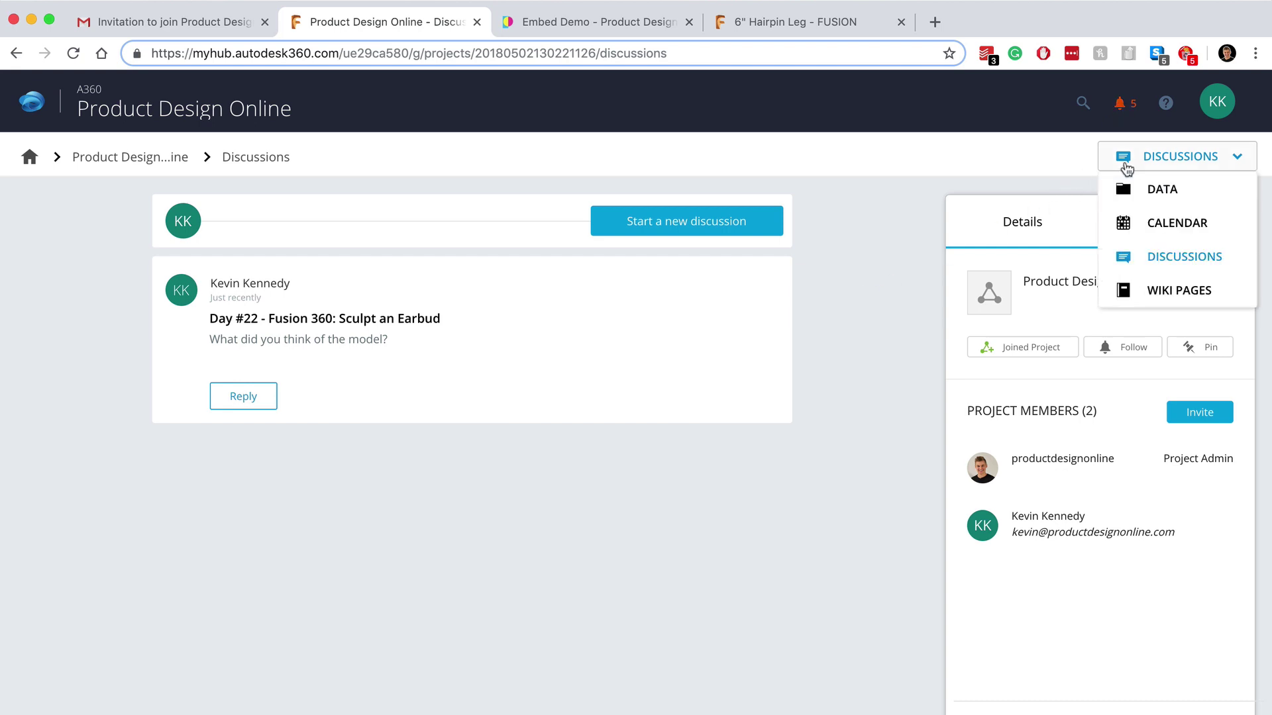
Step: Open Wiki Pages, try New Wiki Page, then return to the Product Design Online files
click(1157, 303)
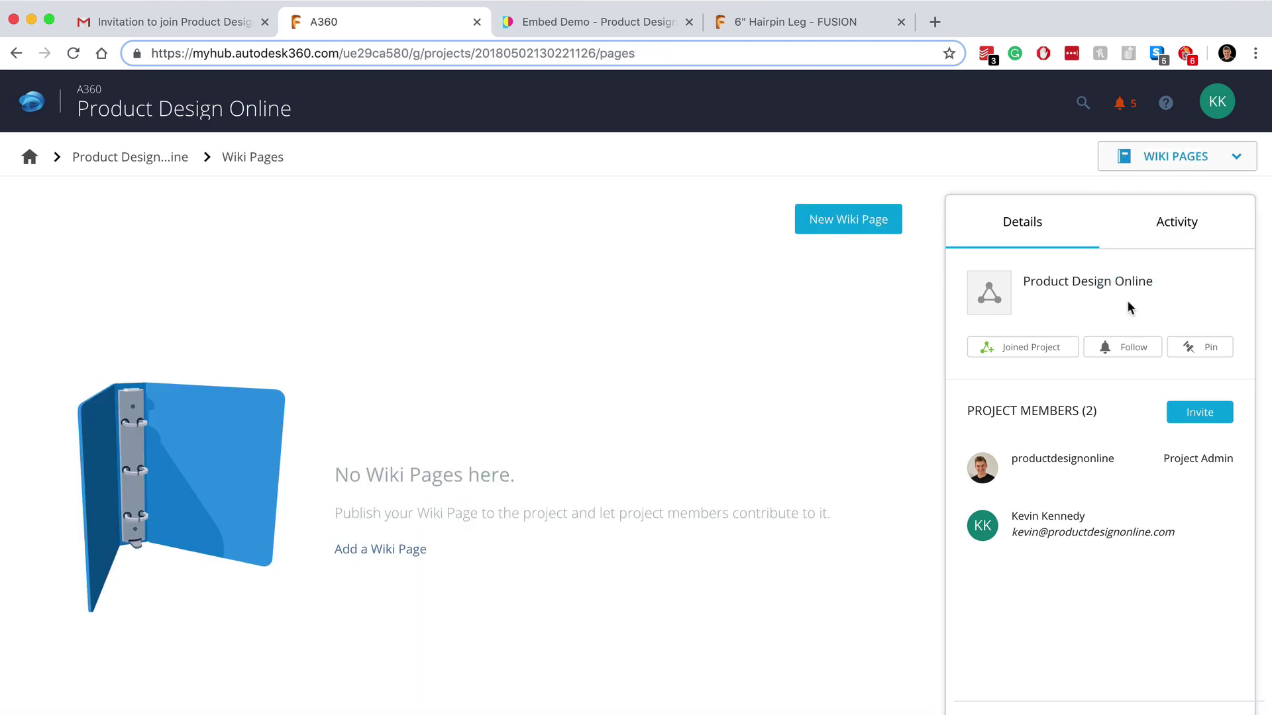
click(824, 225)
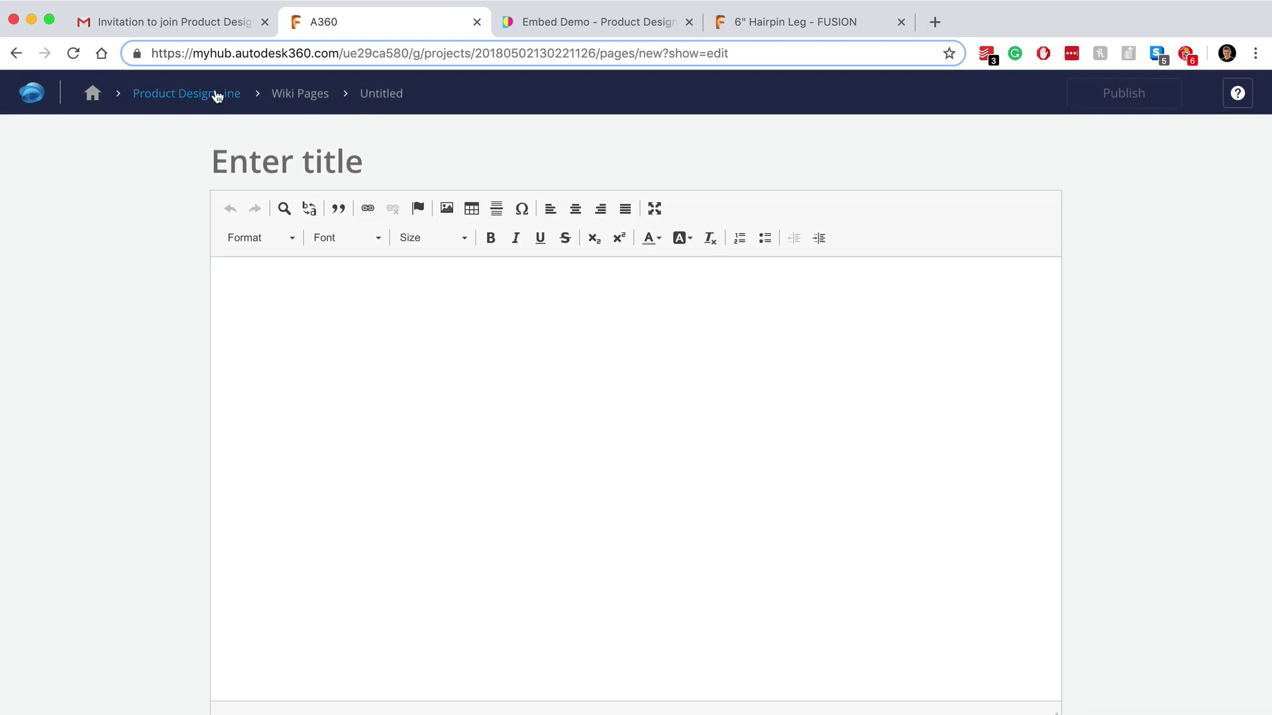
click(216, 93)
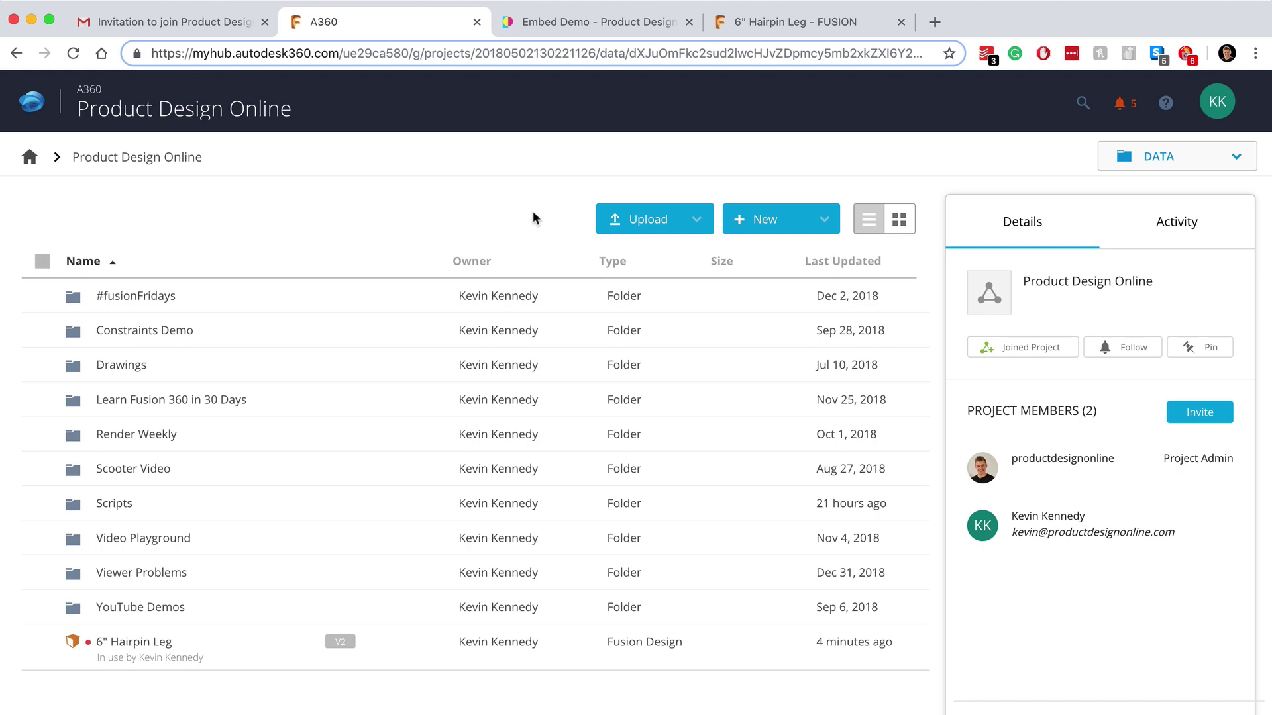
Step: Open the 6" Hairpin Leg details and review its Used In and Drawings tabs
click(150, 643)
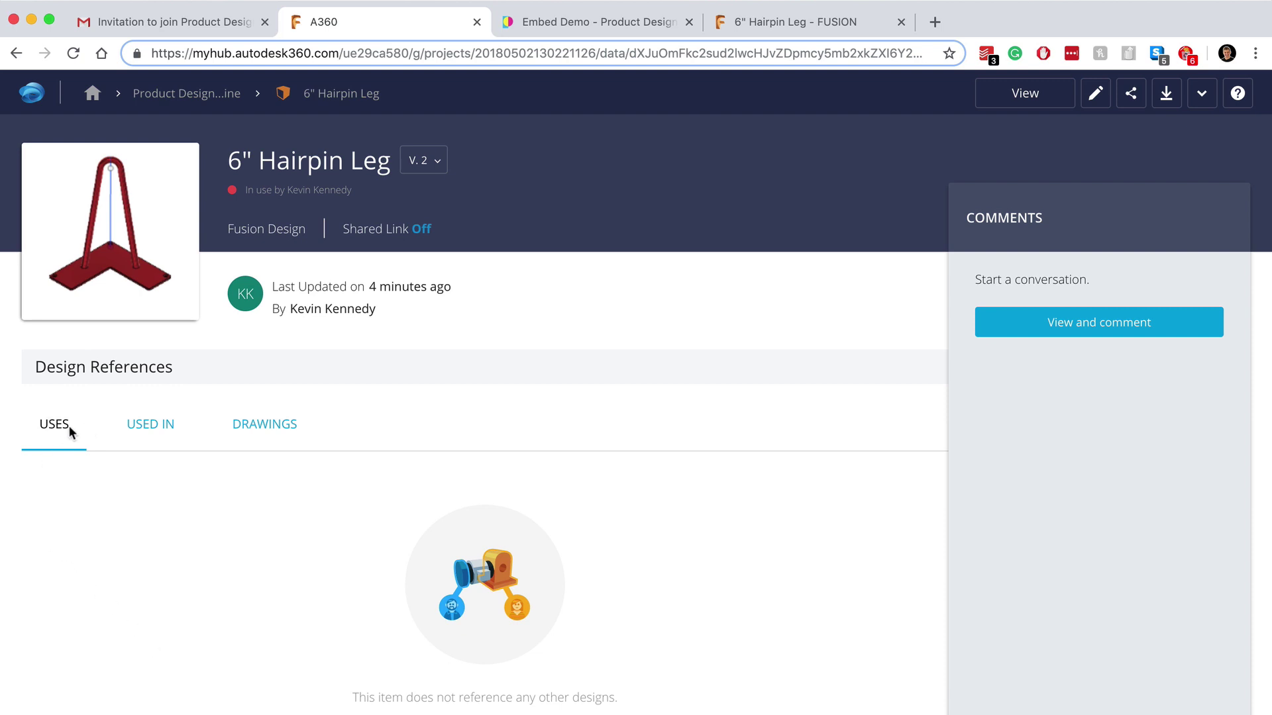
click(139, 435)
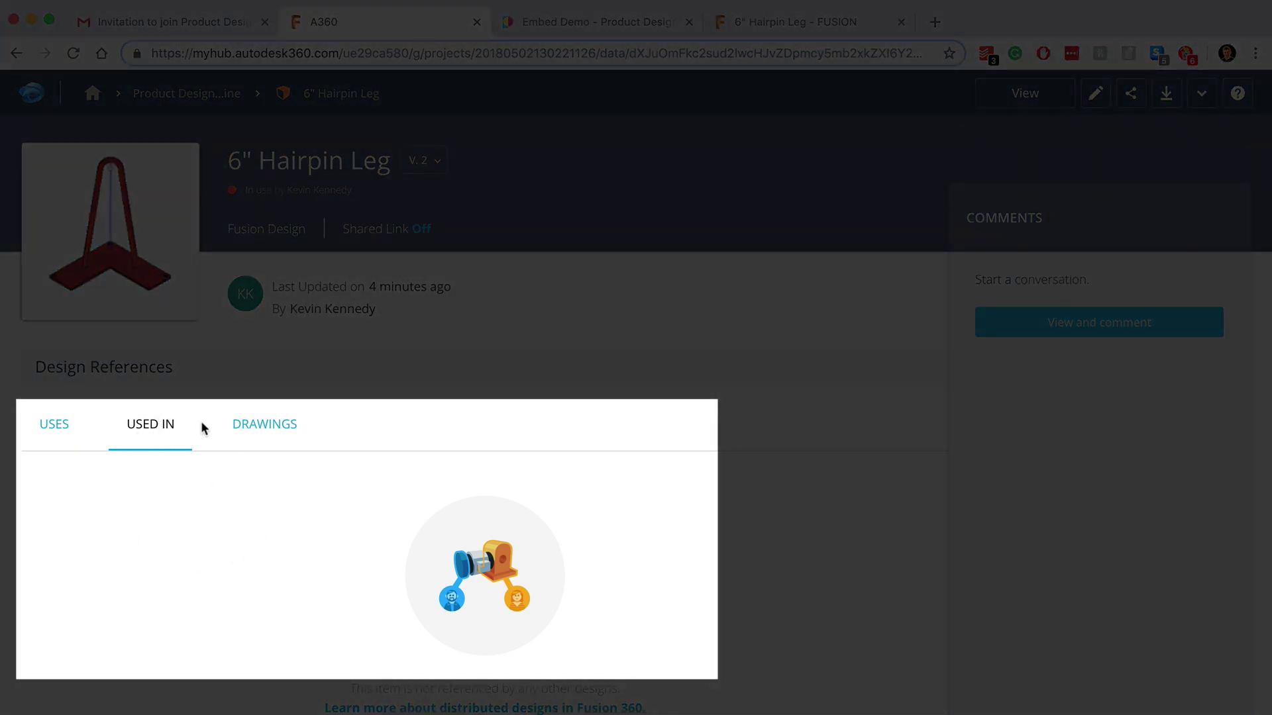
click(252, 434)
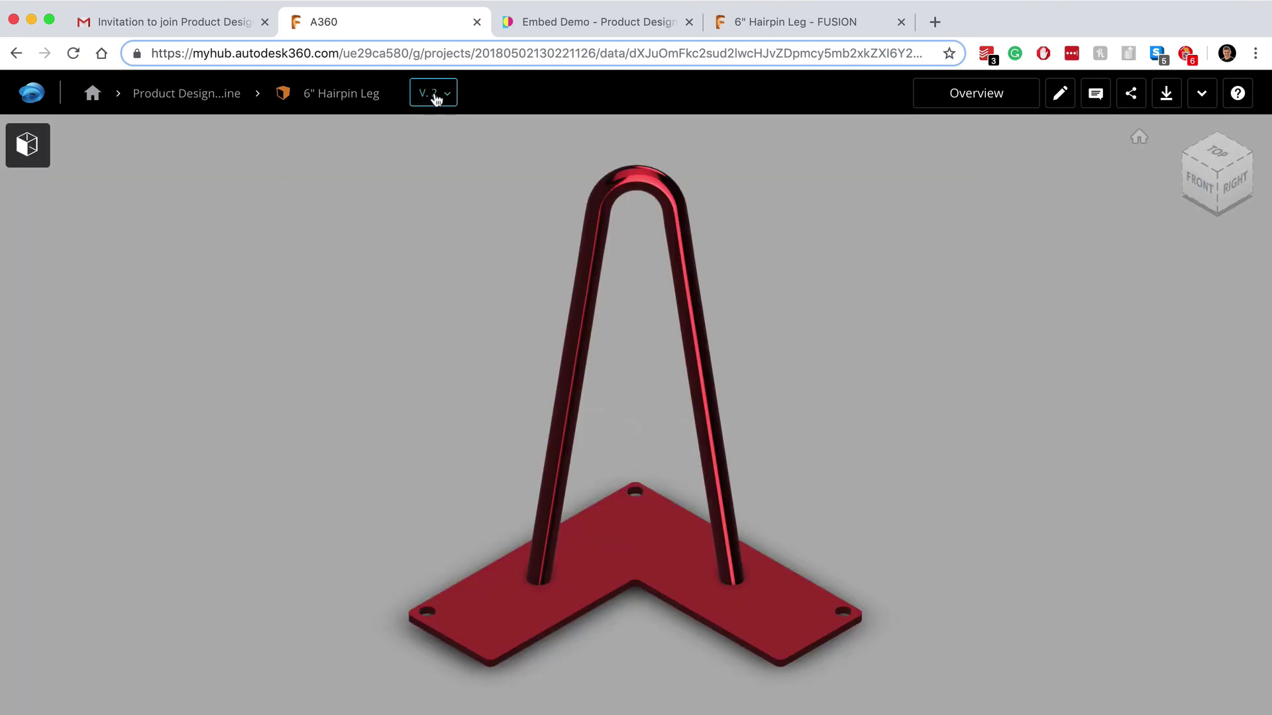
Step: Show version 1 of the hairpin leg and cancel the Edit on Desktop launch
click(434, 96)
mouse_move(440, 255)
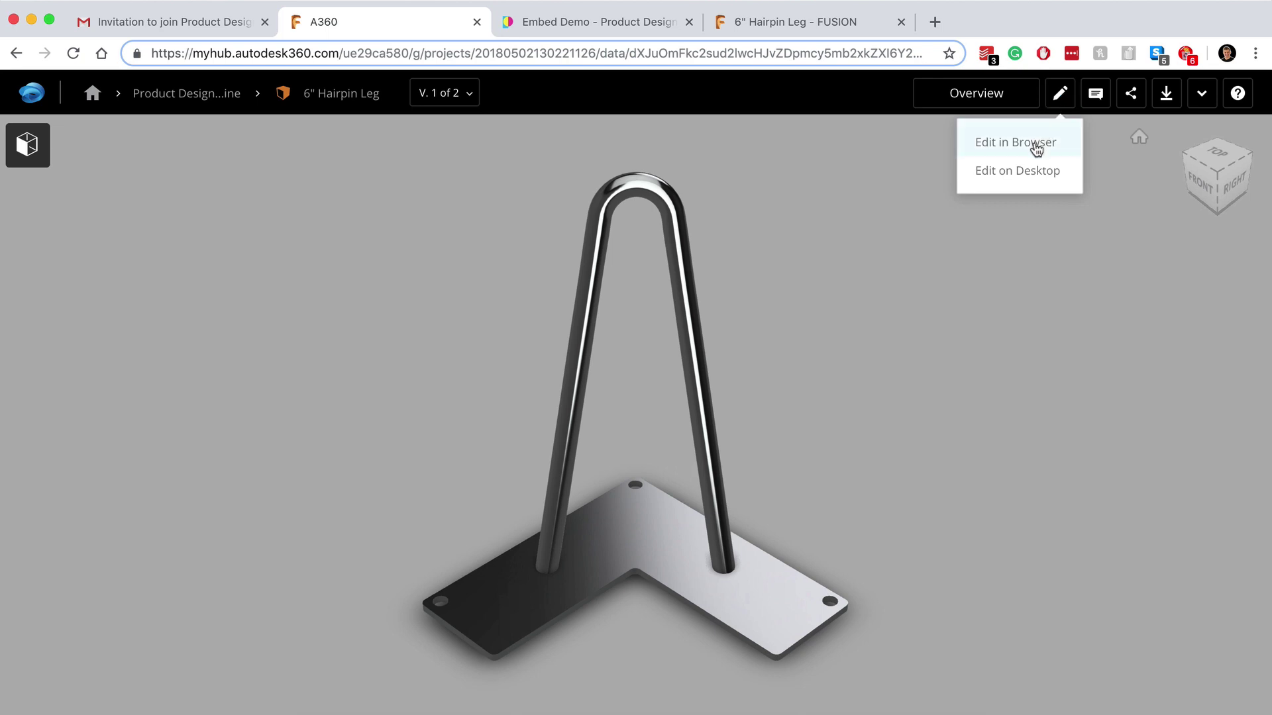
click(1058, 172)
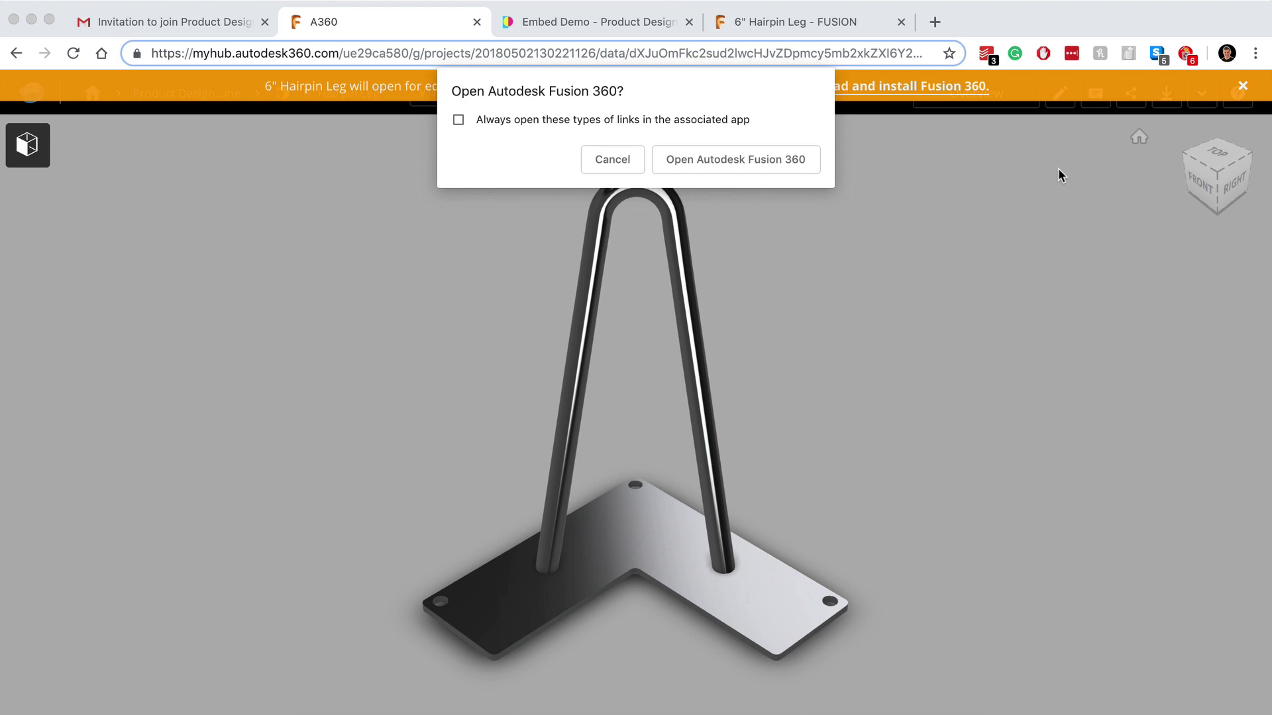
click(604, 162)
Step: Dismiss the Fusion 360 notice and start a comment with a model snapshot attached
click(1243, 88)
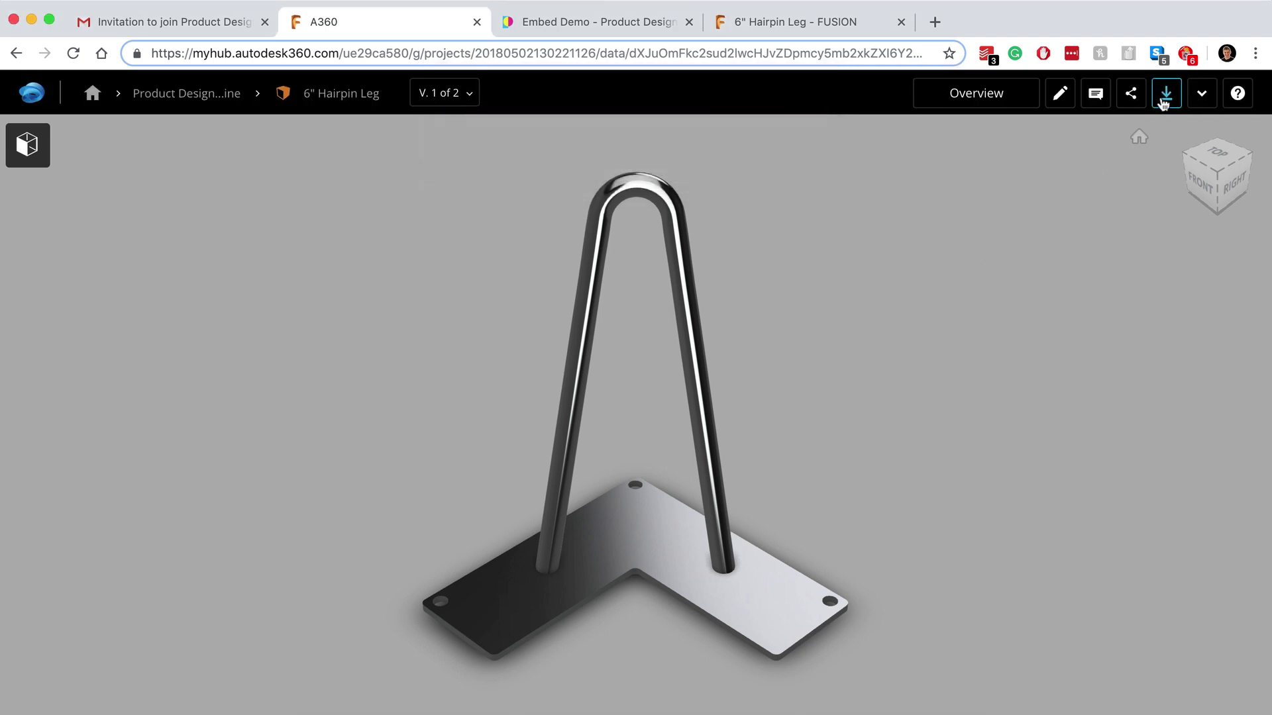
click(1095, 93)
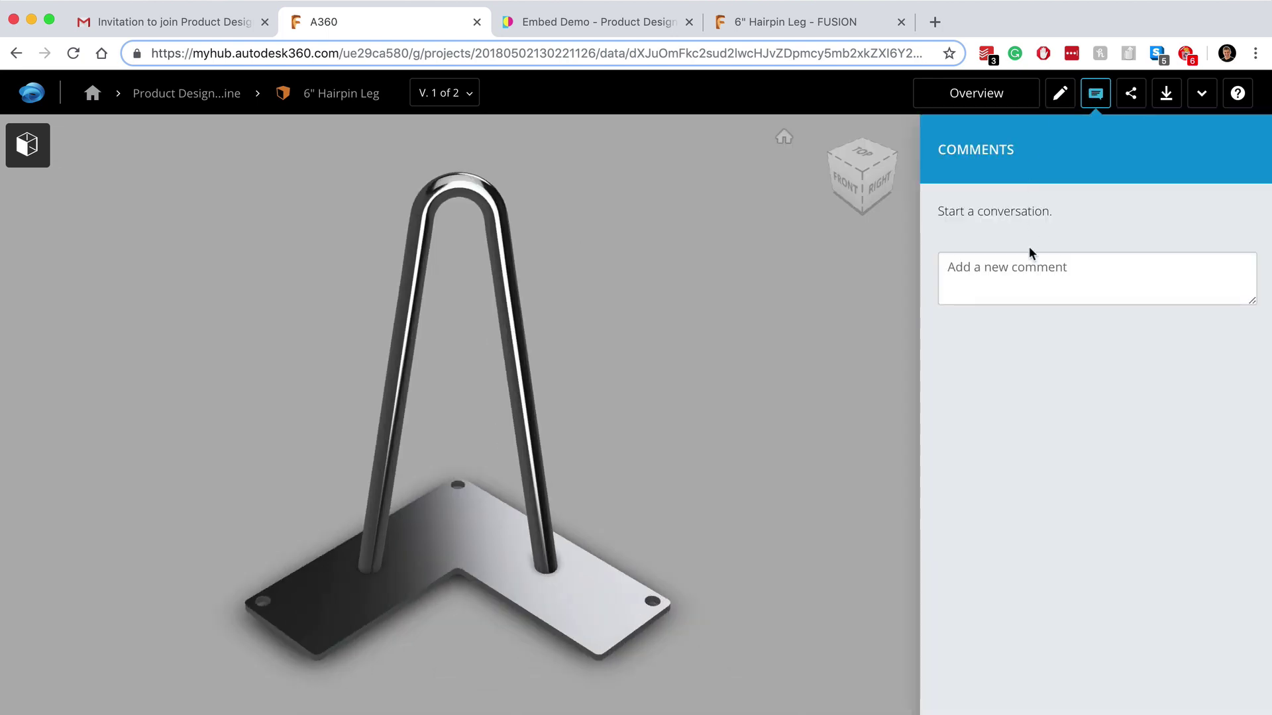
click(1027, 279)
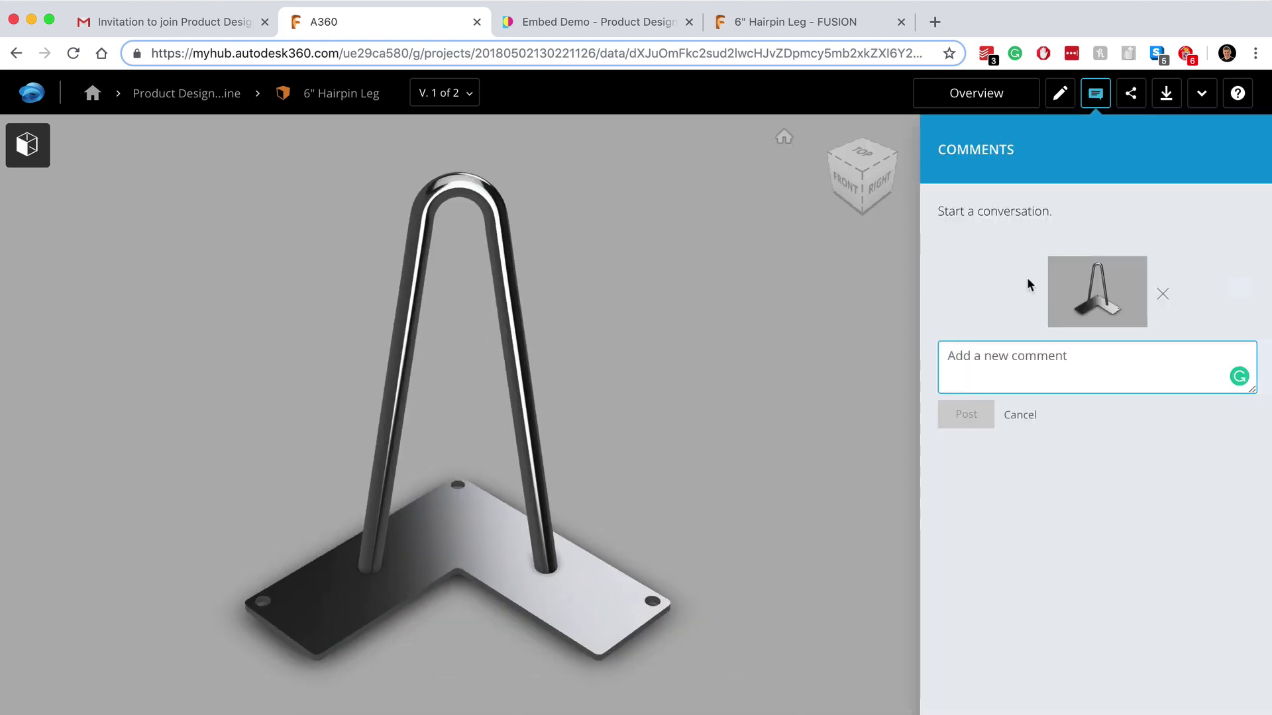
Step: Turn on the share link, generate 800X600 iframe embed code, and copy it
click(1131, 97)
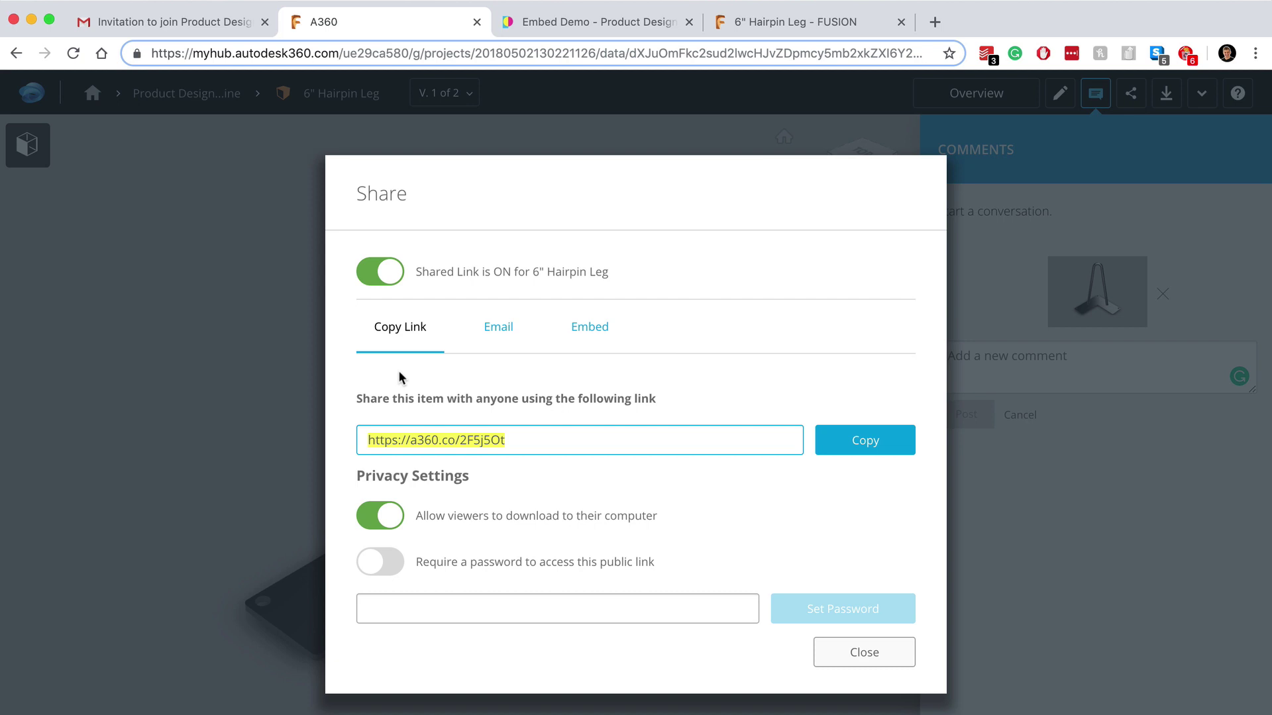
click(501, 329)
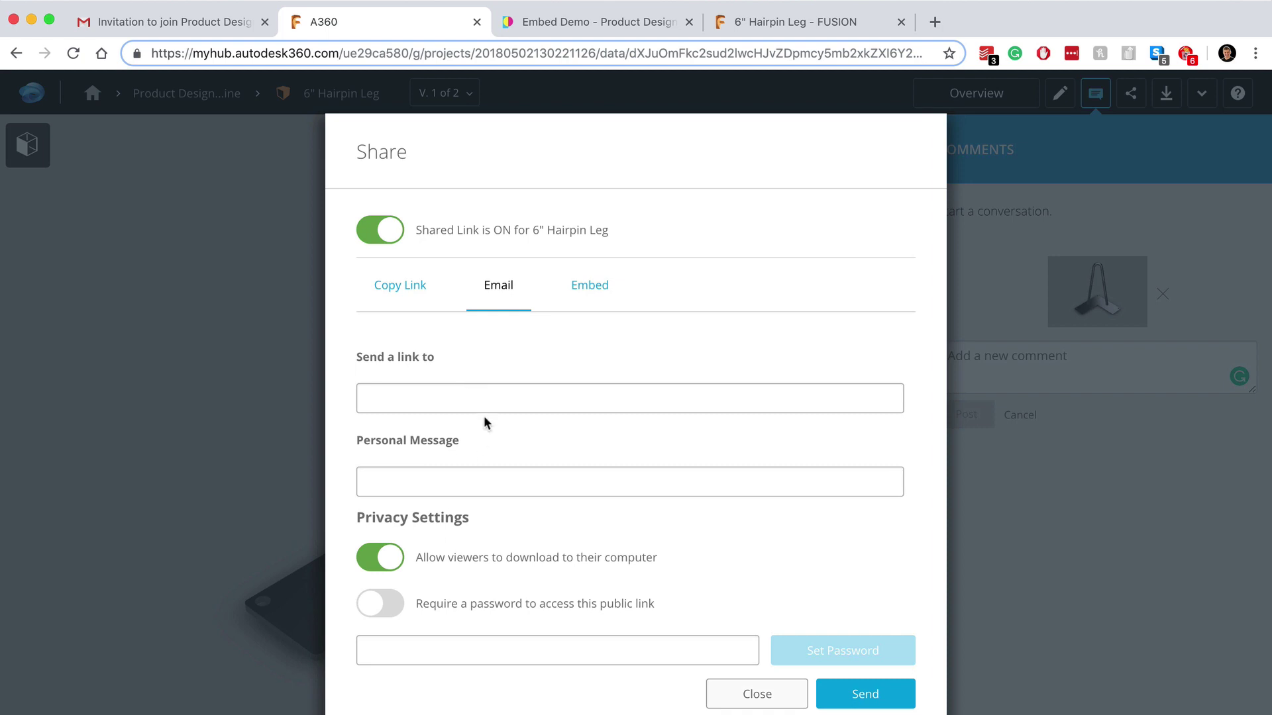
click(581, 286)
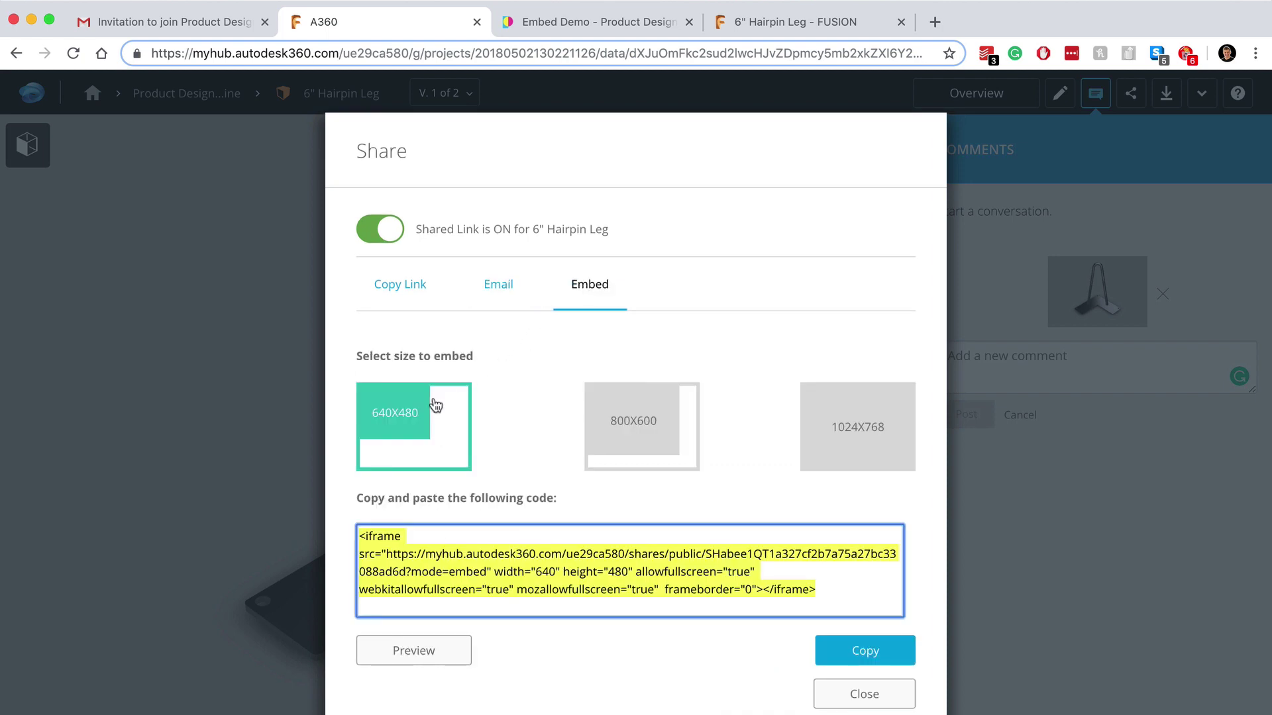
click(636, 429)
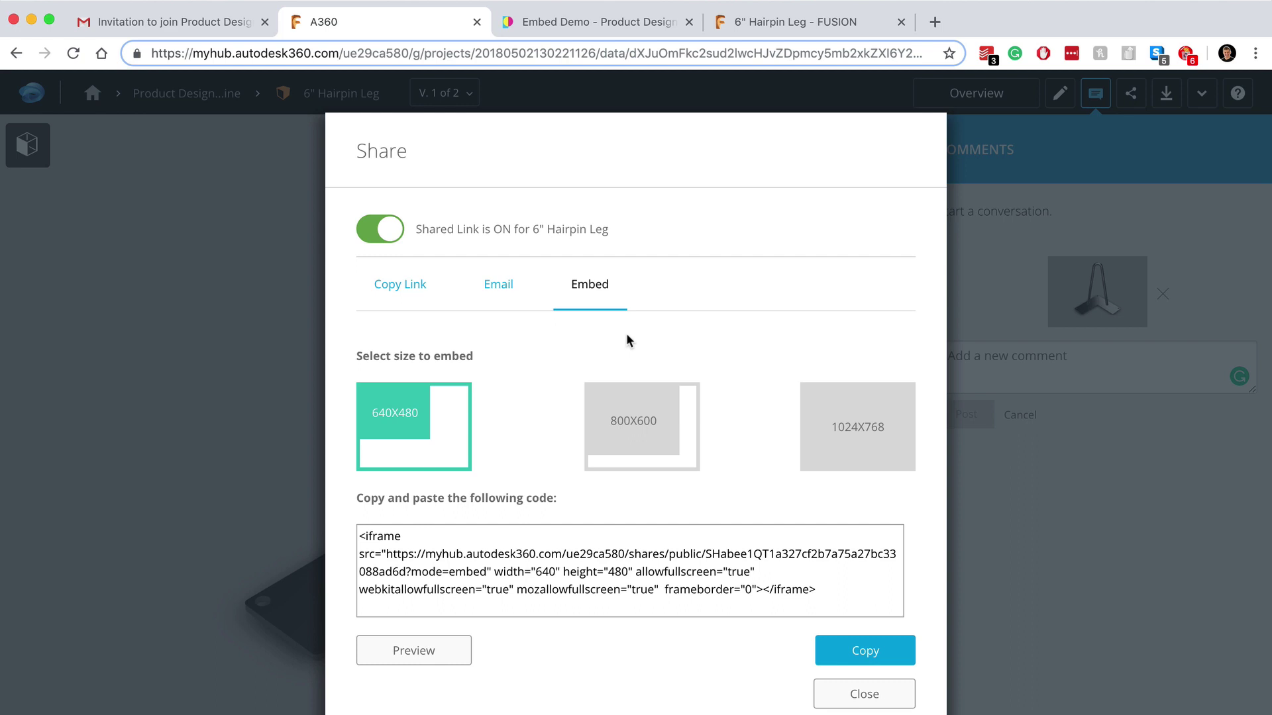
click(639, 408)
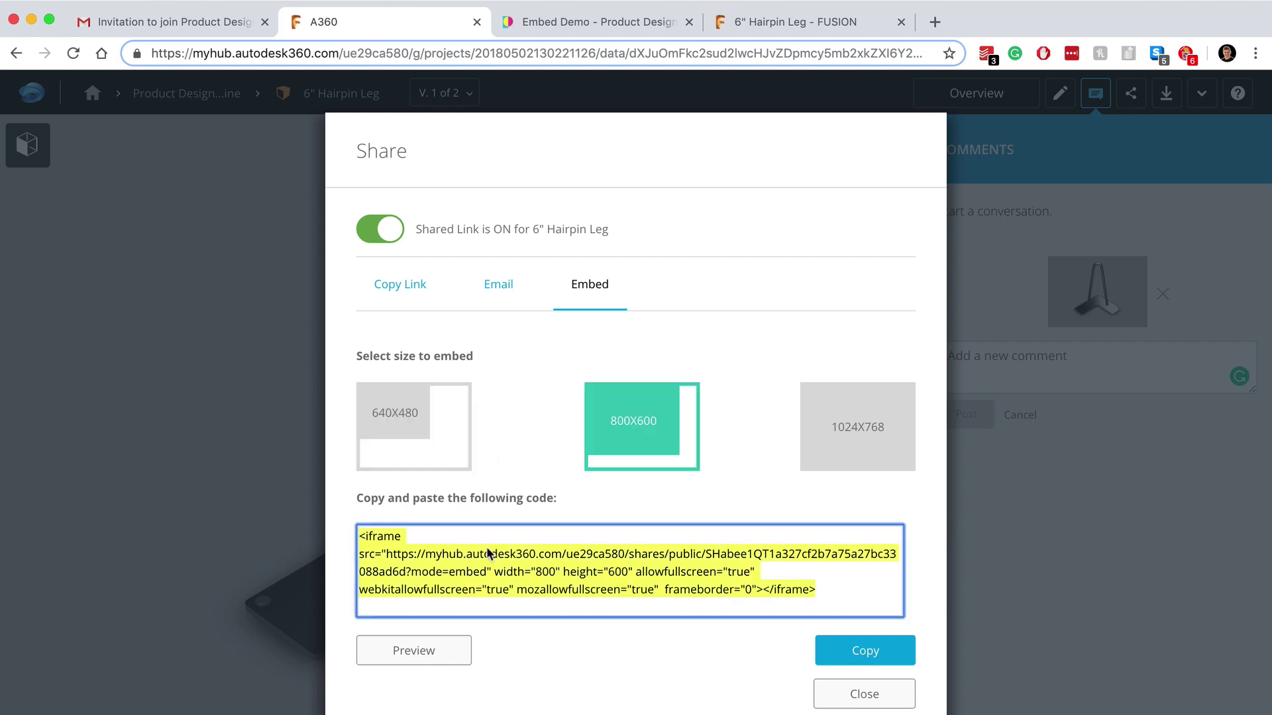
click(862, 653)
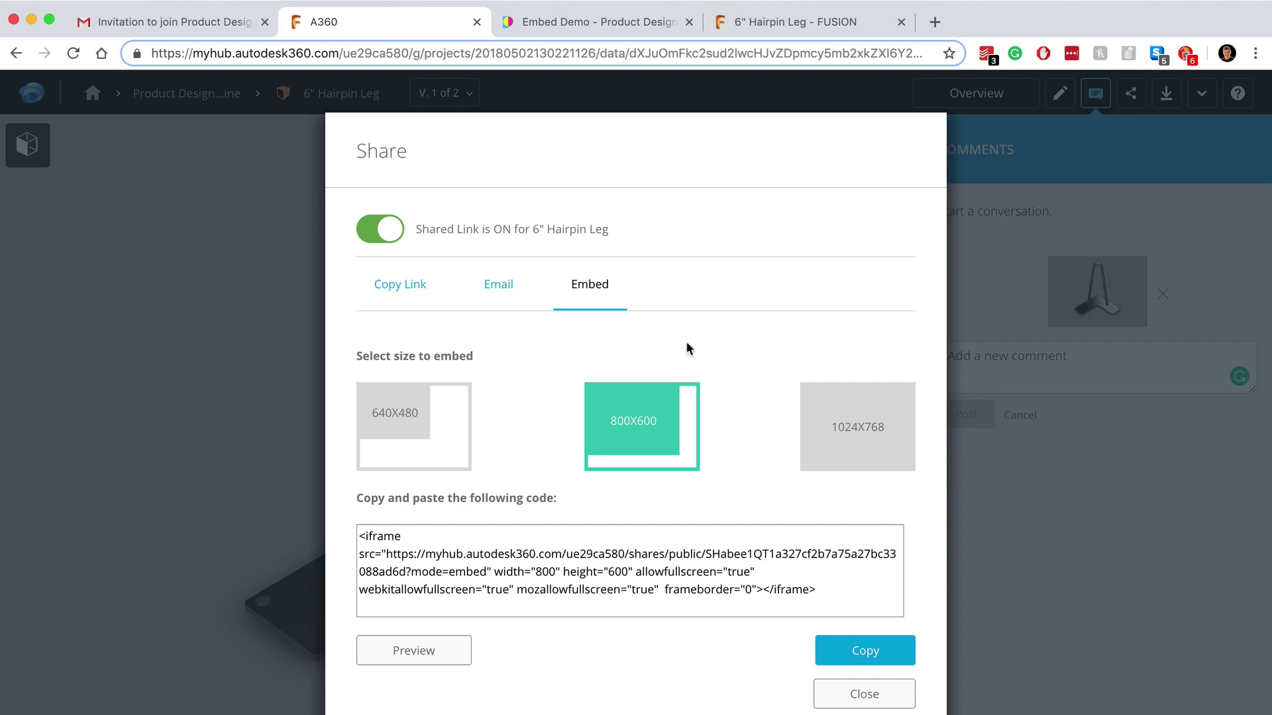
Step: On the Embed Demo page, orbit the embedded leg and measure about 1.8" at the plate corner
click(632, 26)
scroll(834, 467, down, 2)
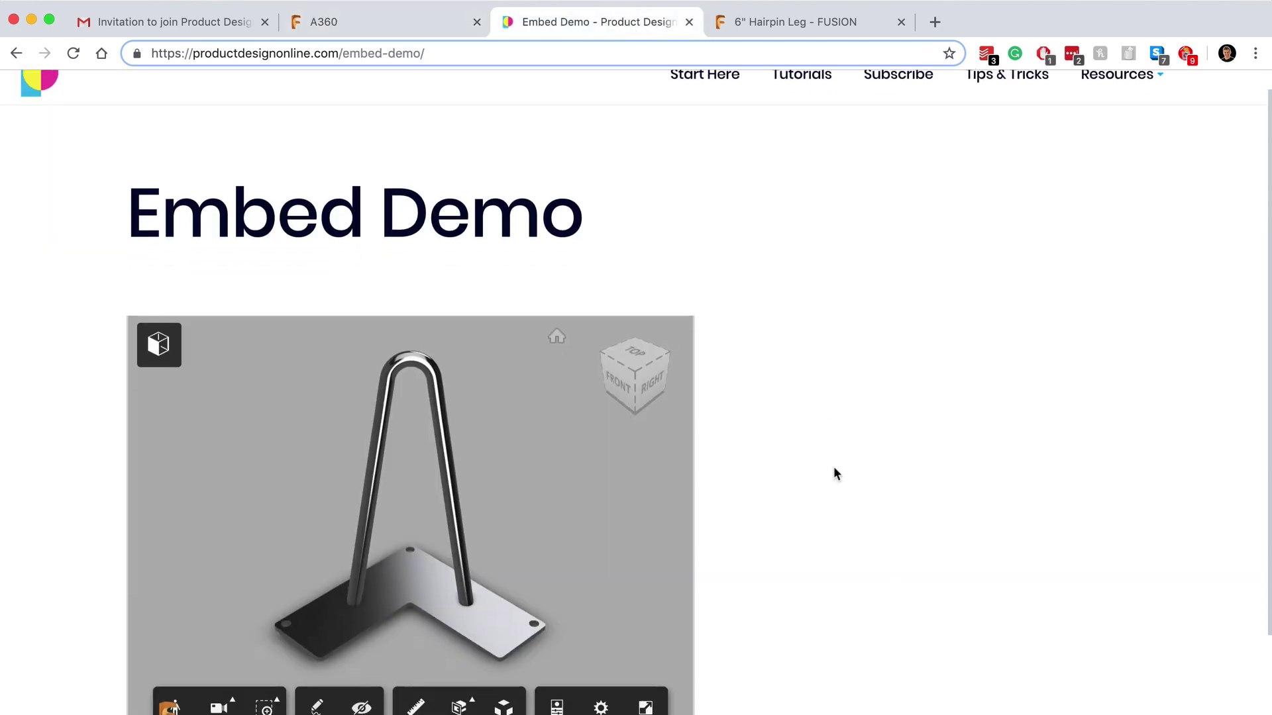
scroll(833, 466, down, 1)
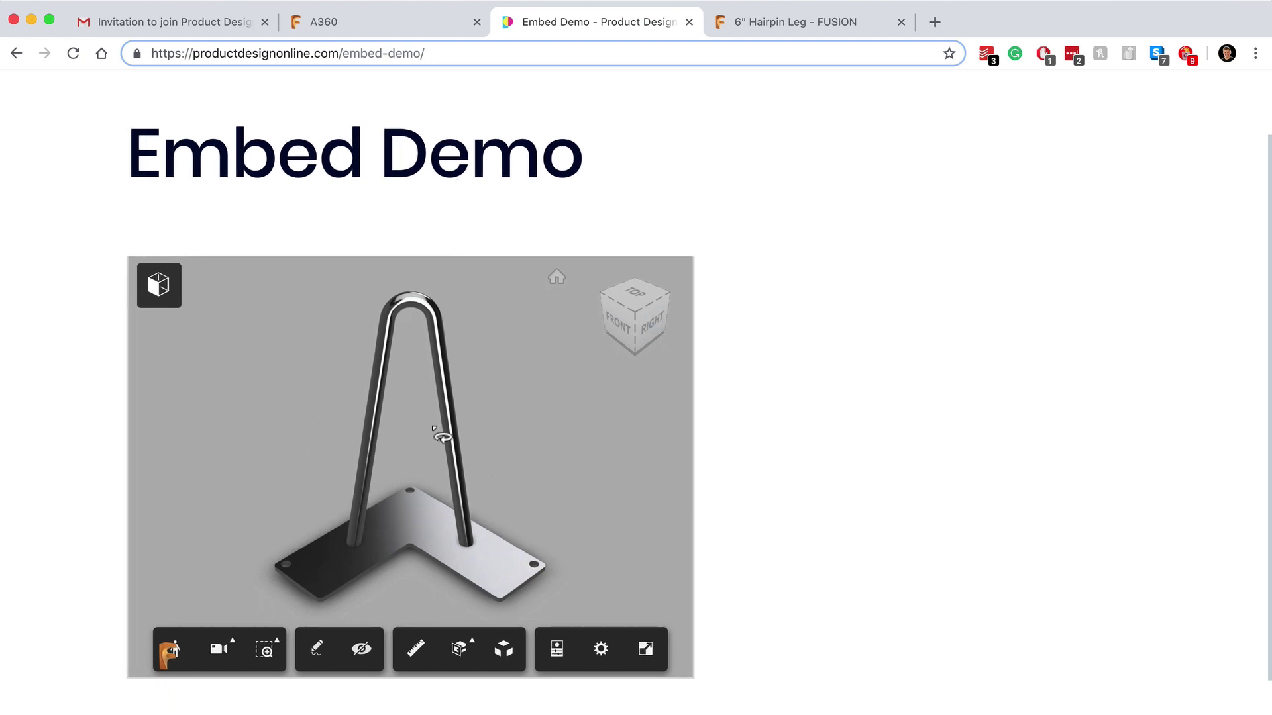
drag(644, 342, 669, 331)
click(421, 645)
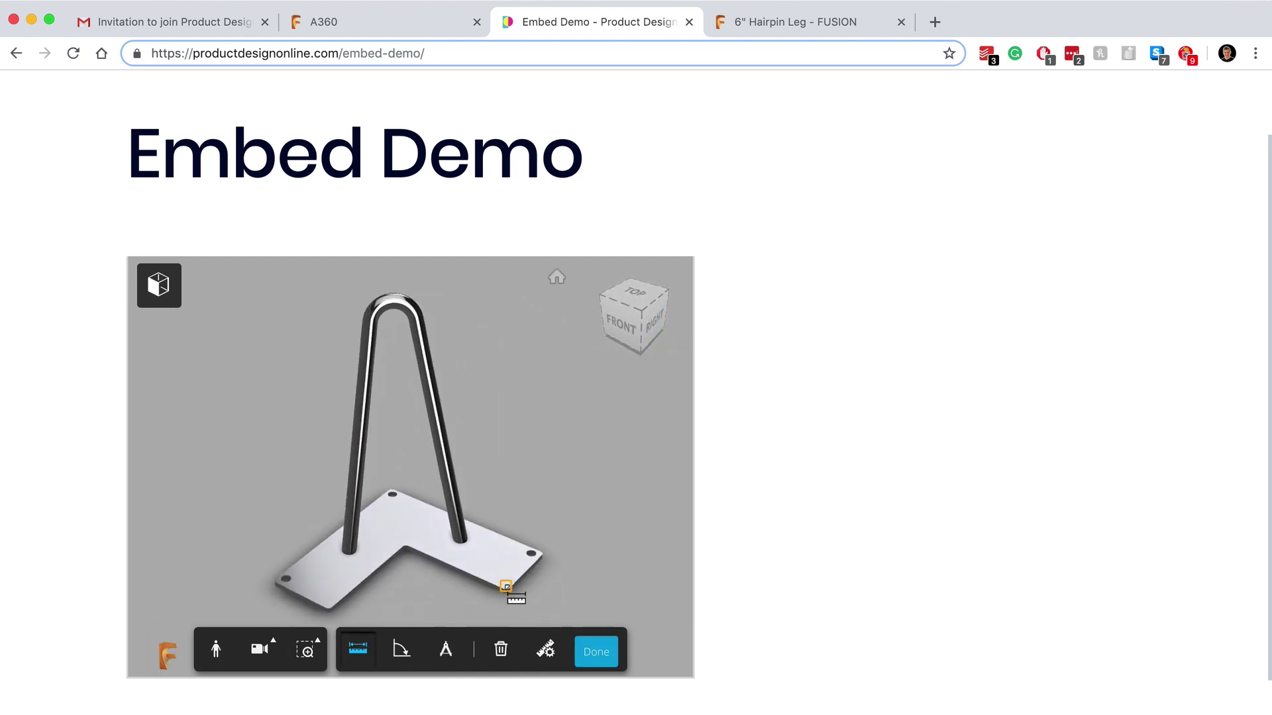
click(504, 589)
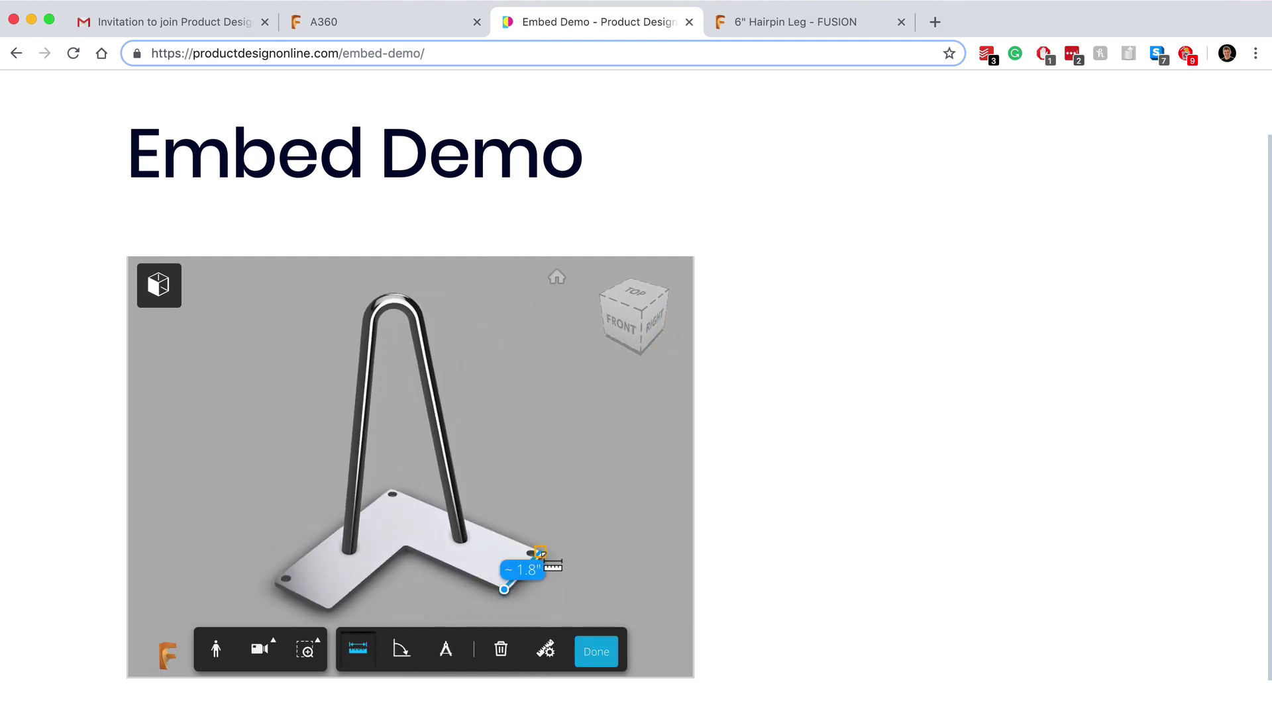
click(542, 552)
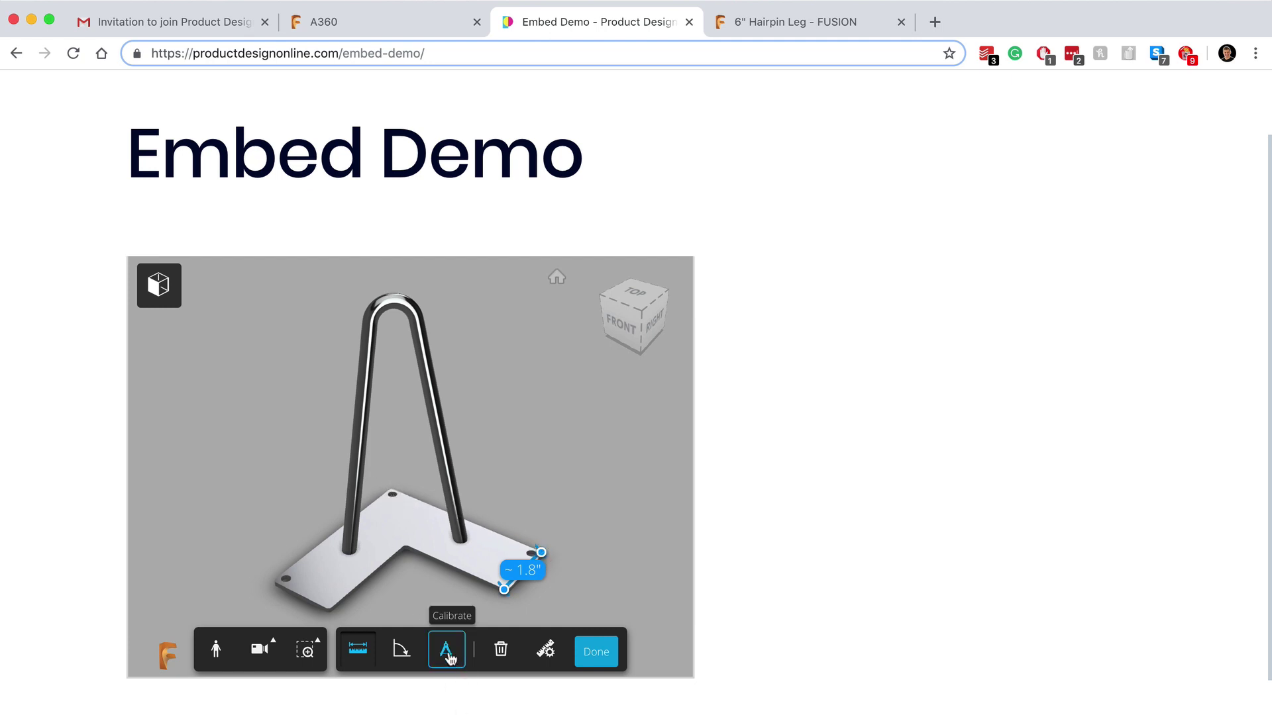
Step: Back in A360, close the Share dialog and dismiss the Download, More and Help menus
click(423, 30)
click(1022, 642)
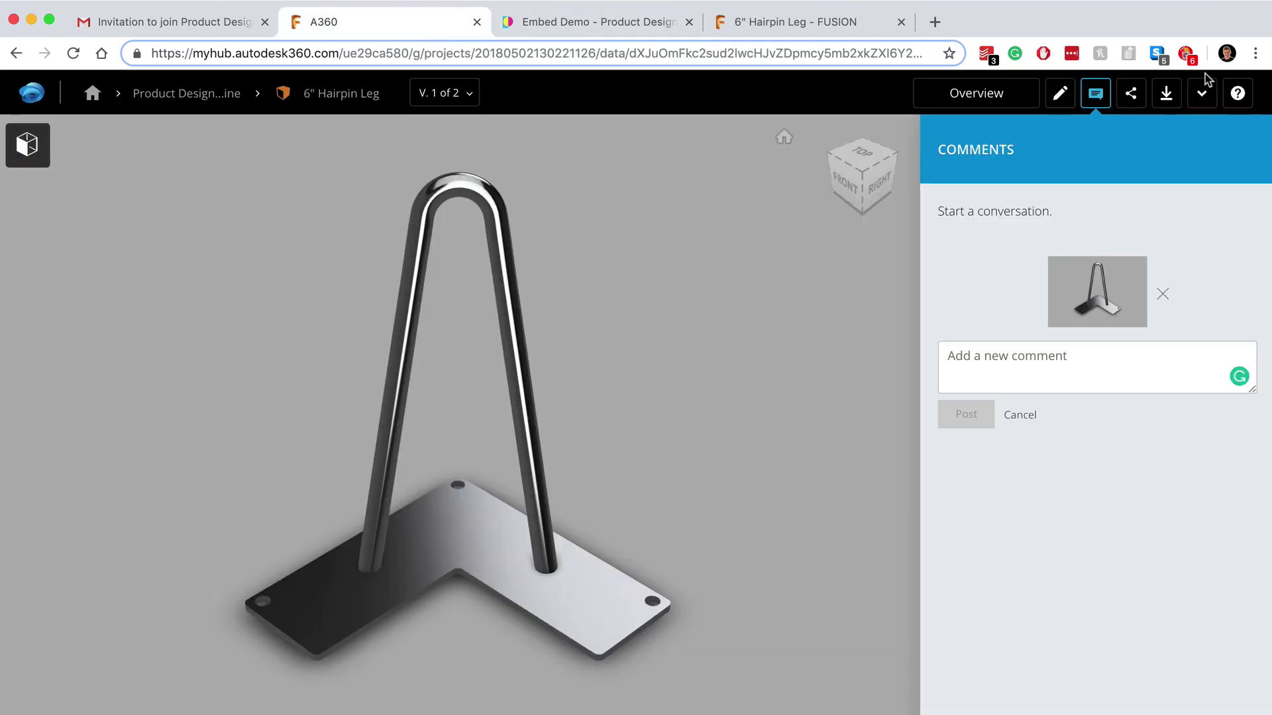
click(1166, 94)
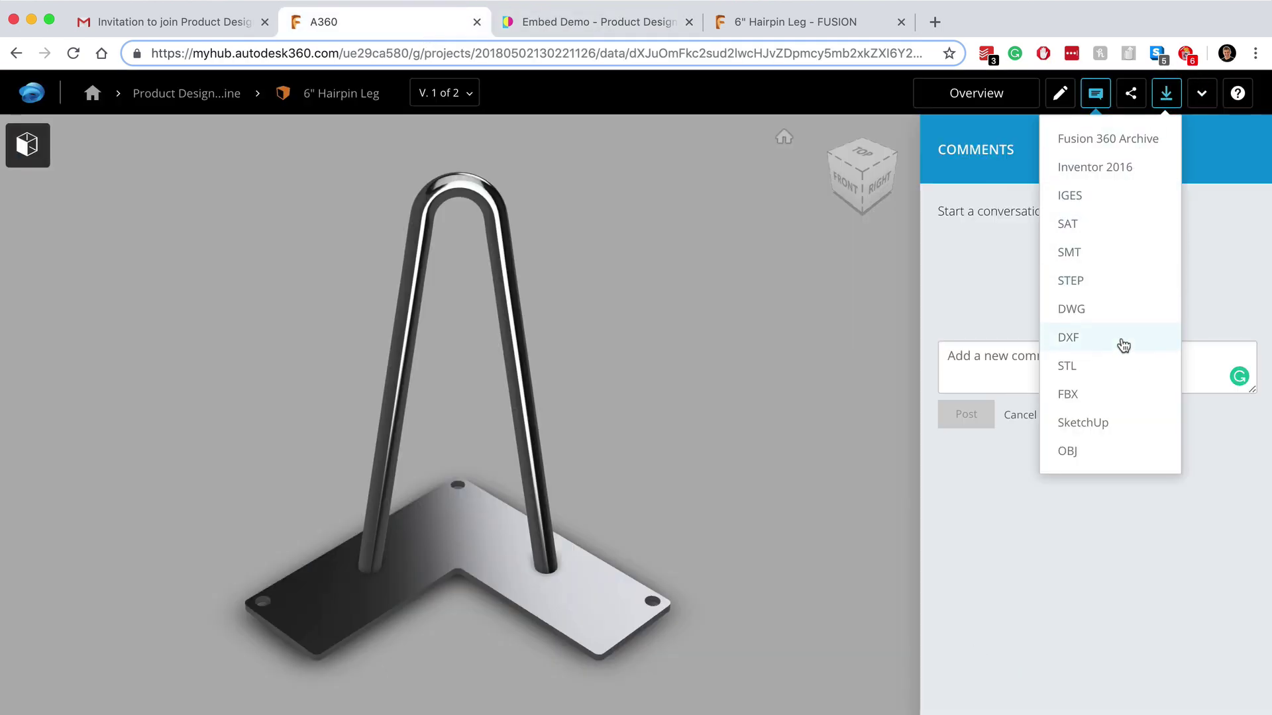
click(1130, 95)
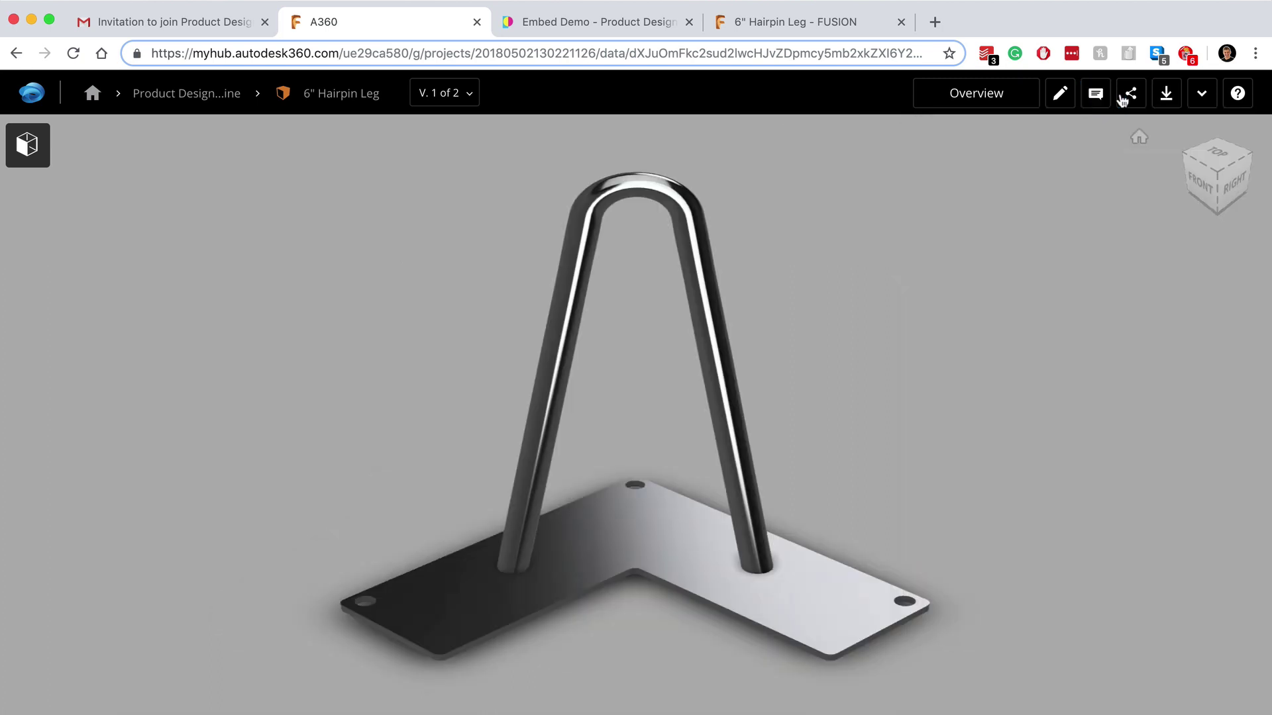
click(1200, 95)
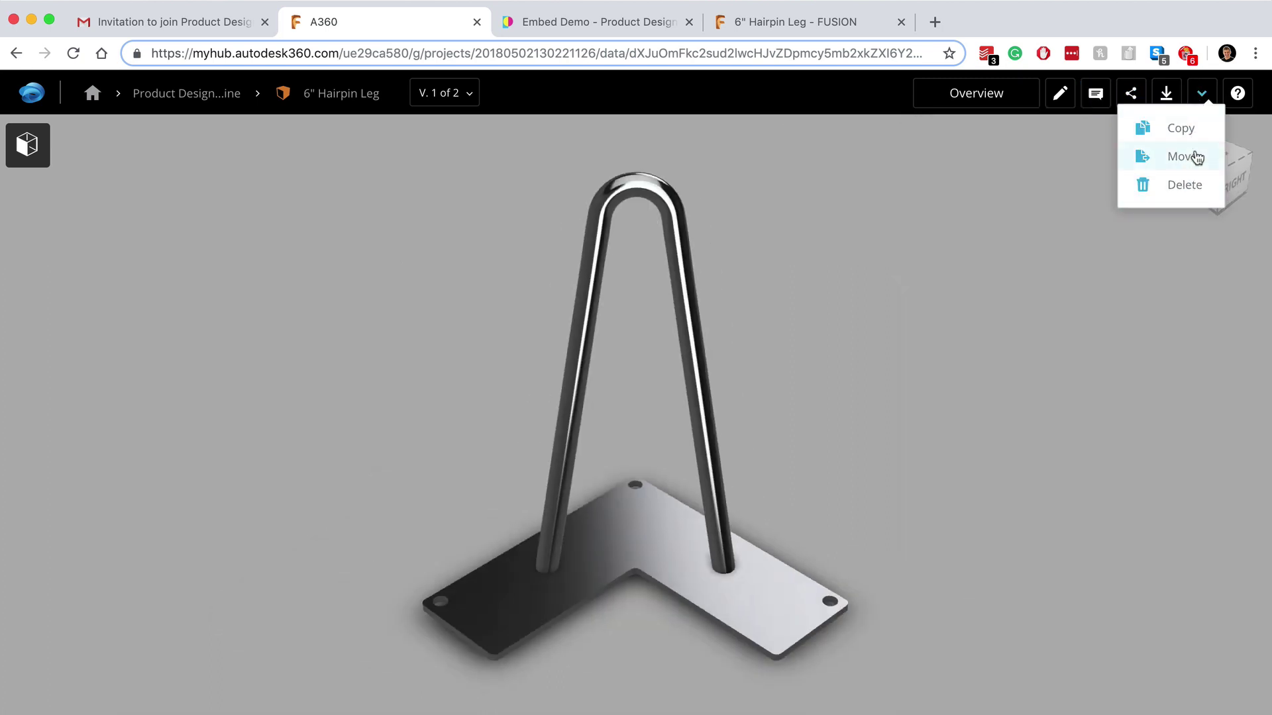
click(1237, 94)
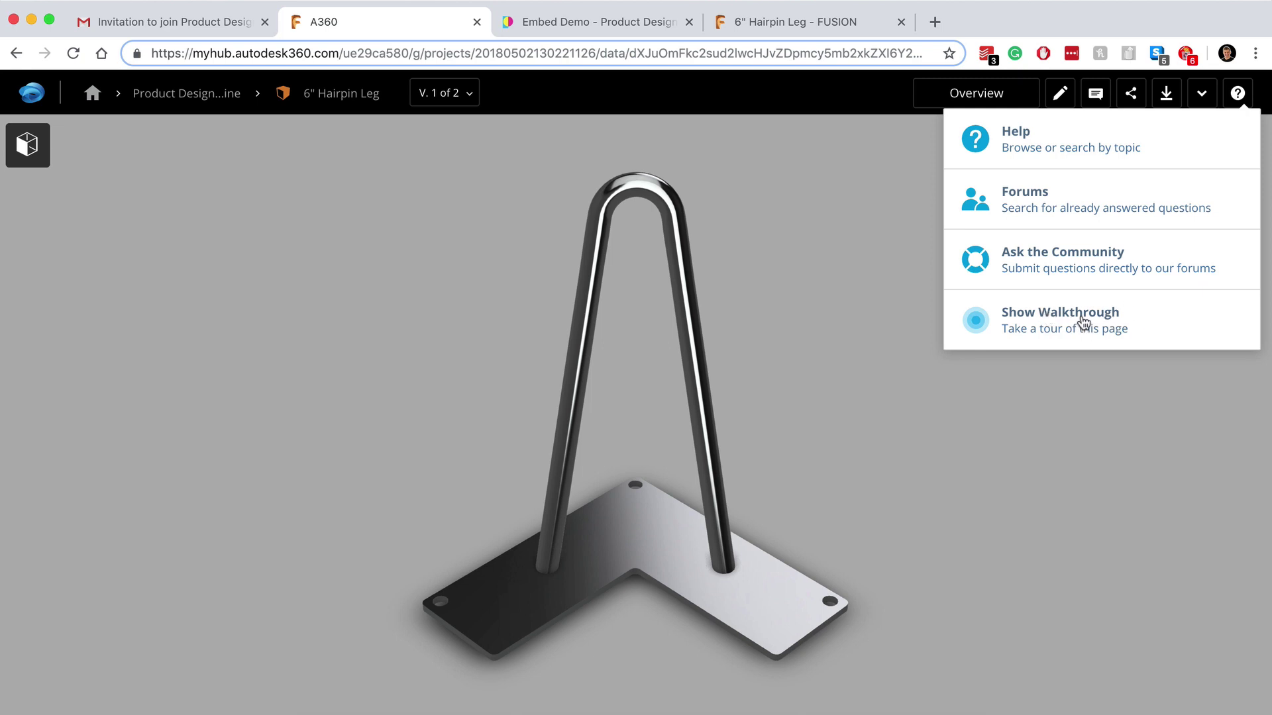
click(1085, 405)
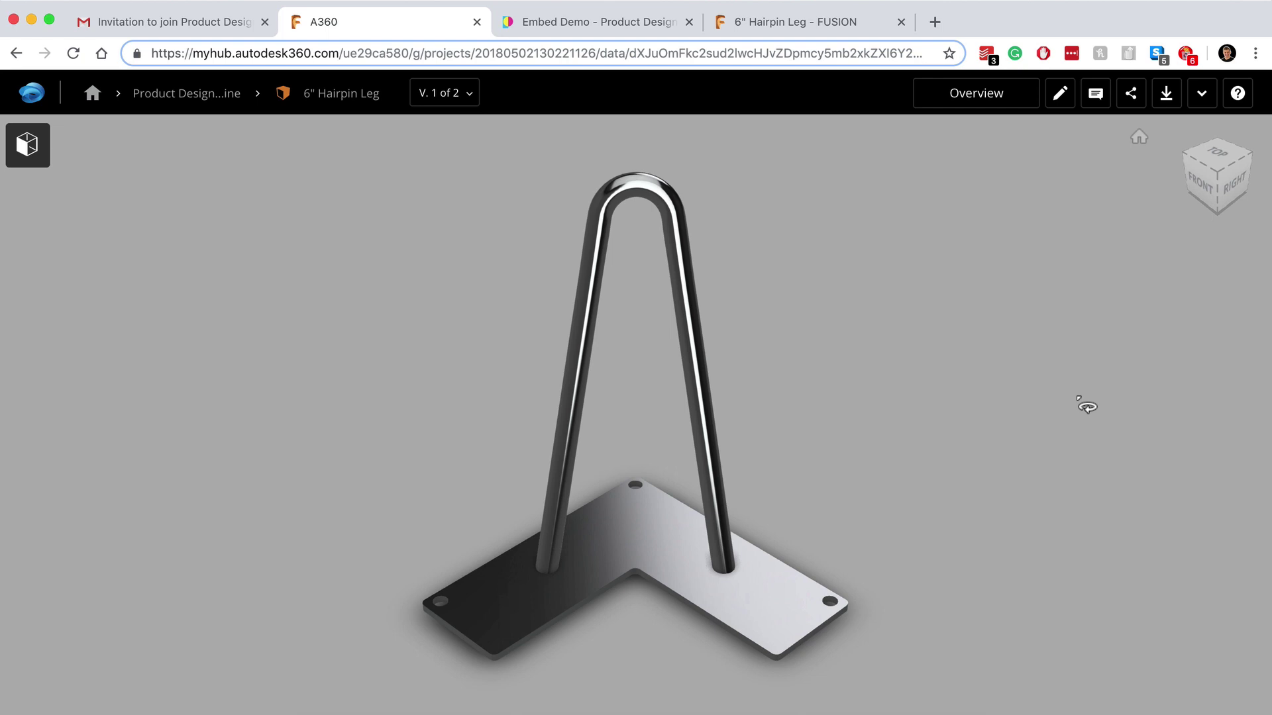
Step: Use the Product Design Online breadcrumb to return to the project's Data page
click(186, 93)
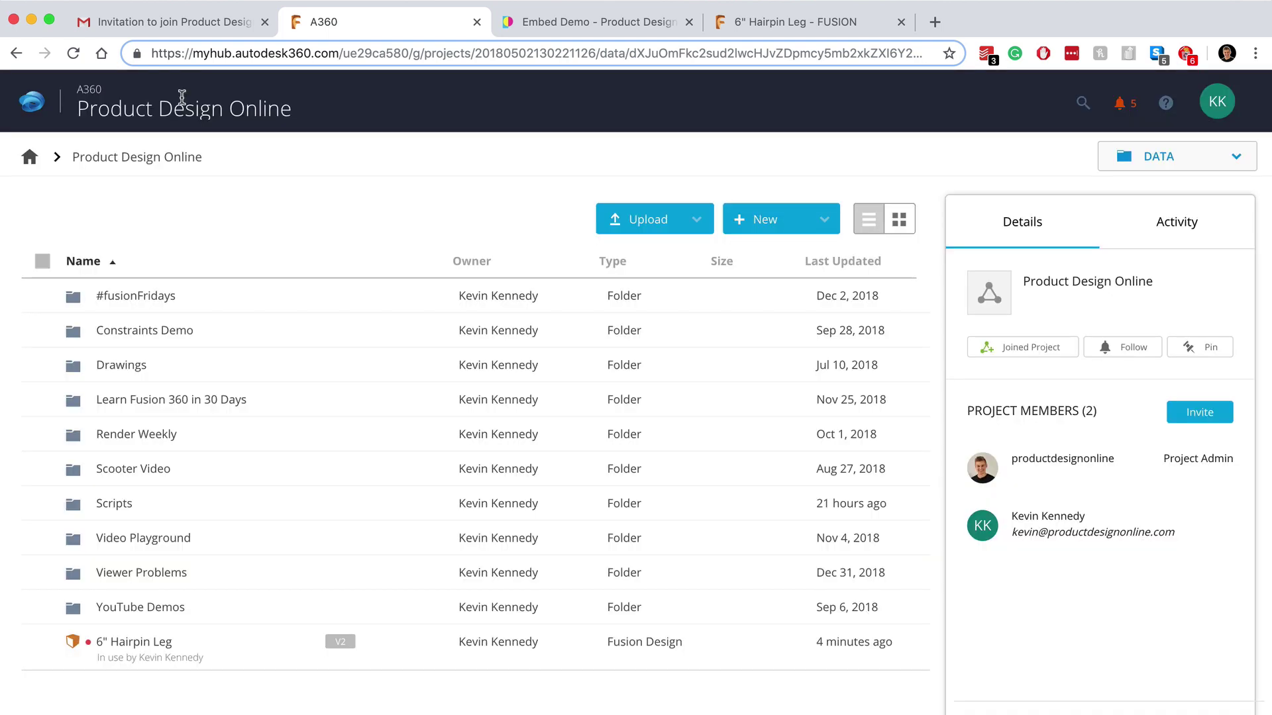